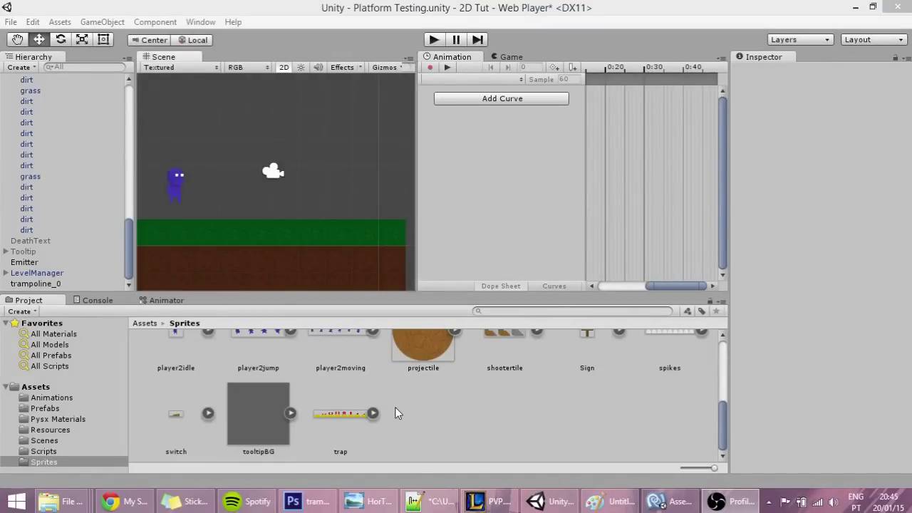
Import the trampoline .psd from the Explorer Tutorial folder into the Unity Assets/Sprites folder
mouse_move(64, 501)
left_click(407, 415)
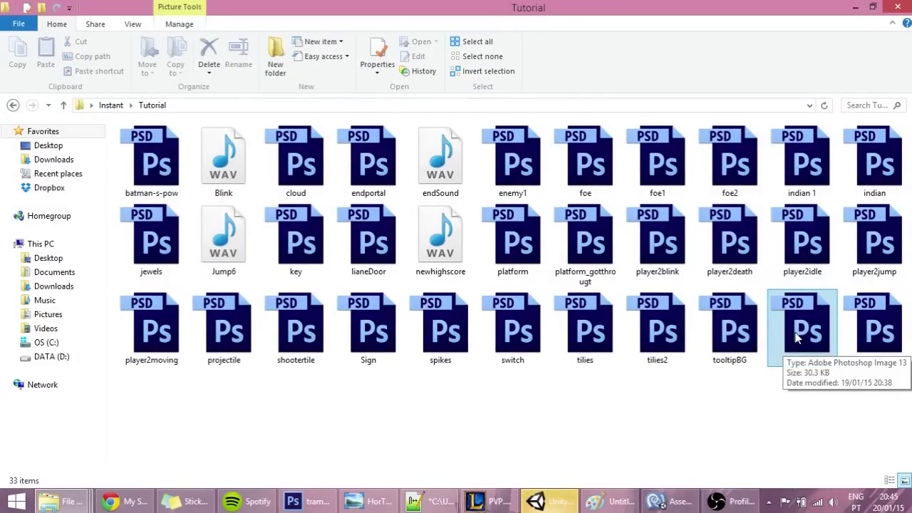
left_click_drag(796, 338, 510, 408)
Give the trampoline texture Point filtering, Truecolor format and Multiple sprite mode, then open the Sprite Editor
left_click(368, 415)
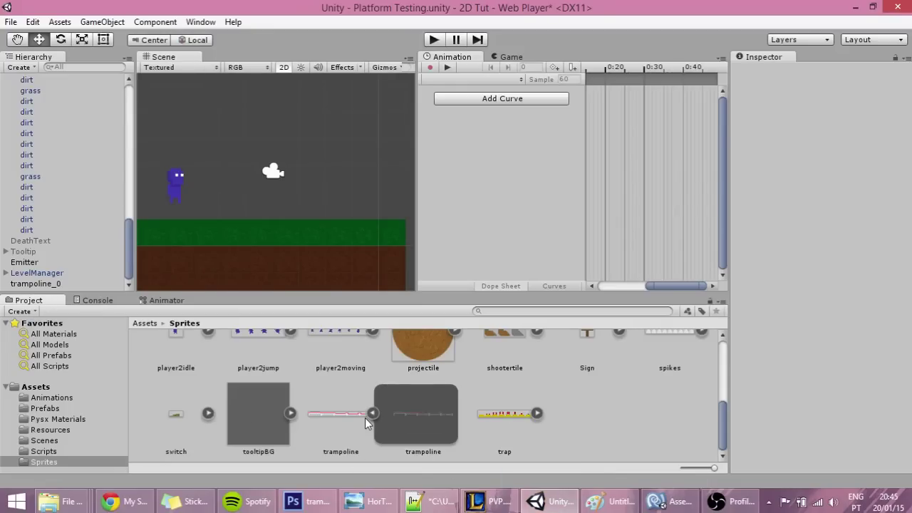
left_click(410, 409)
left_click(331, 414)
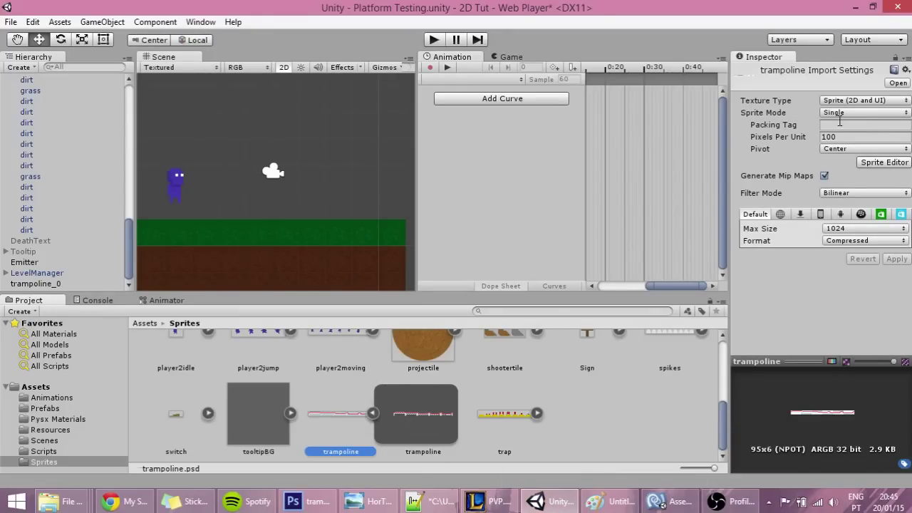
left_click(838, 193)
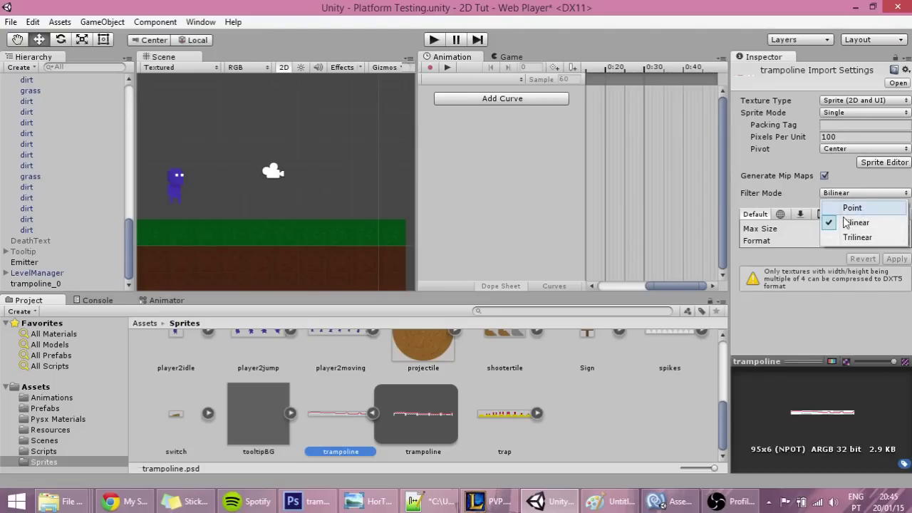
left_click(852, 208)
left_click(847, 240)
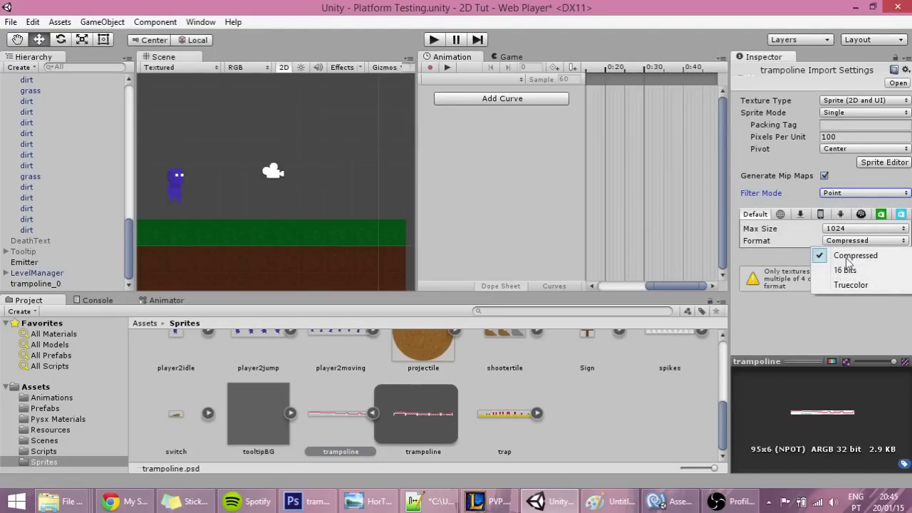
left_click(849, 282)
left_click(848, 113)
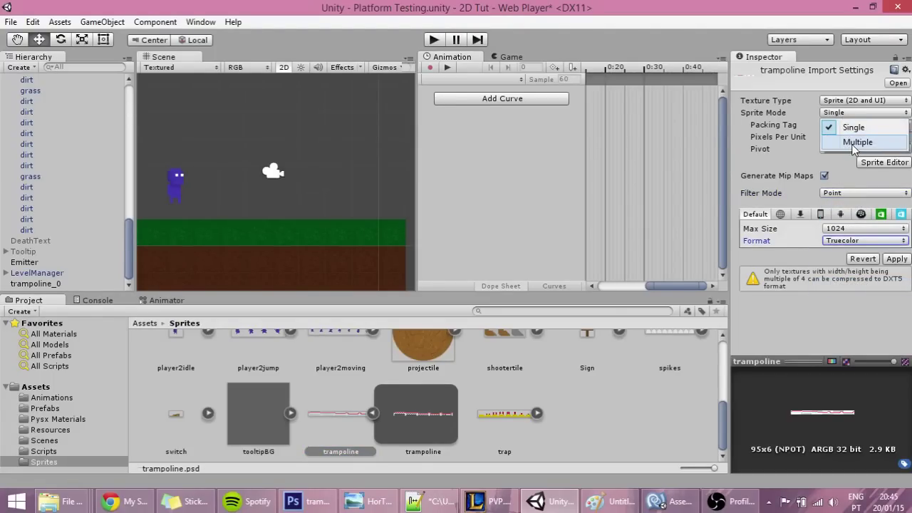
left_click(851, 139)
left_click(875, 150)
Grid-slice the trampoline sheet into 19×6 pixel frames, apply it, and close the Sprite Editor
left_click(51, 26)
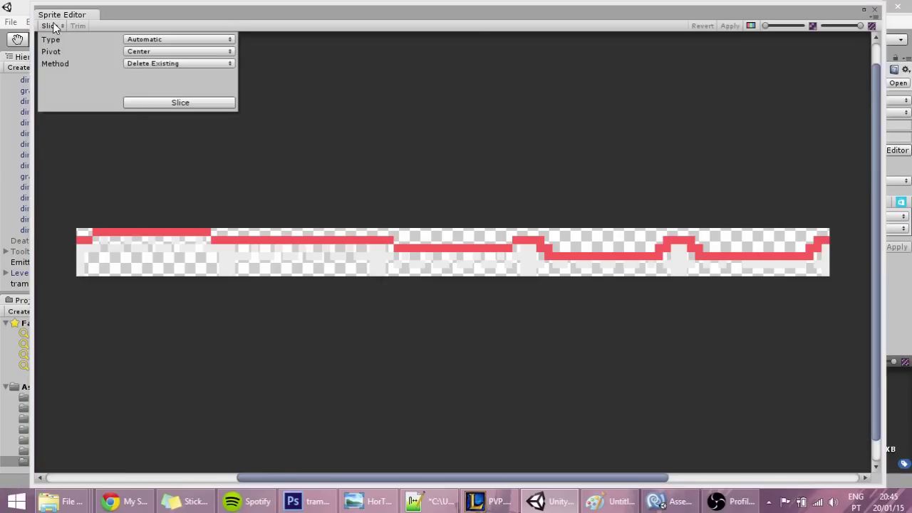
left_click(148, 40)
left_click(168, 71)
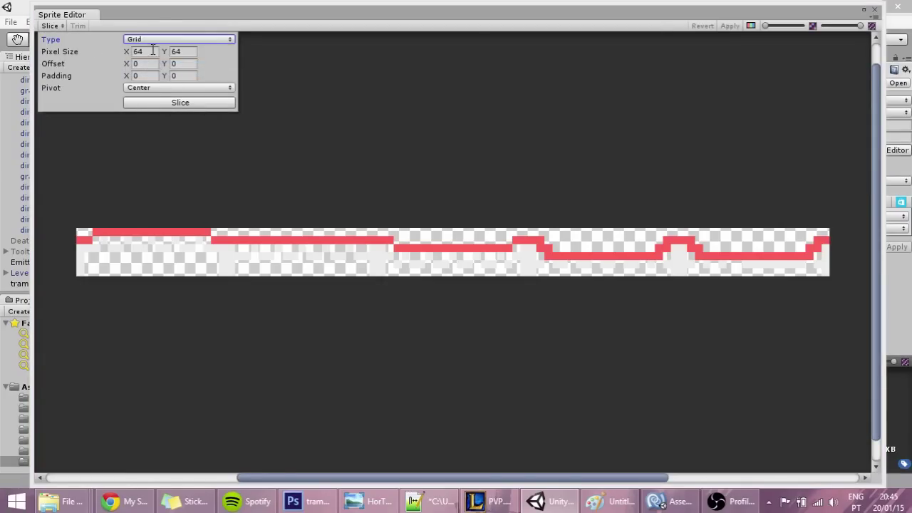
type("19")
key("Tab")
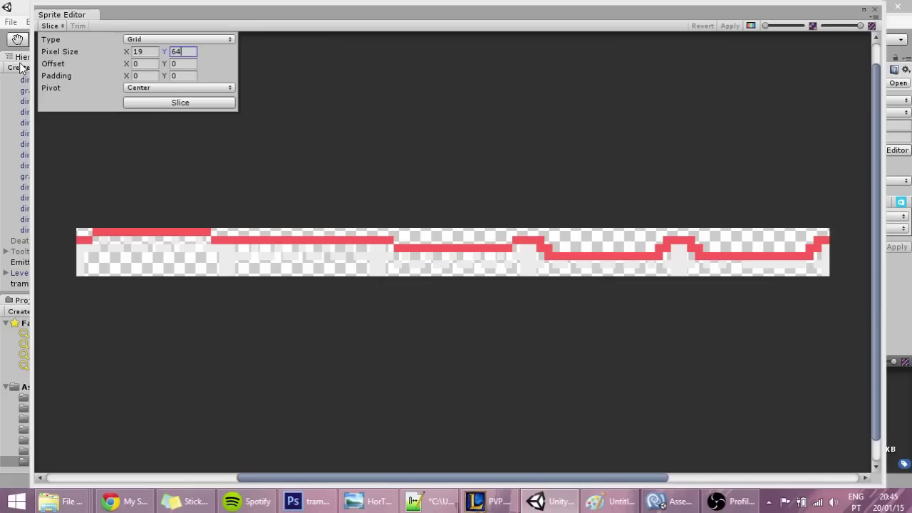
key("BackSpace")
key("BackSpace")
key("BackSpace")
type("6")
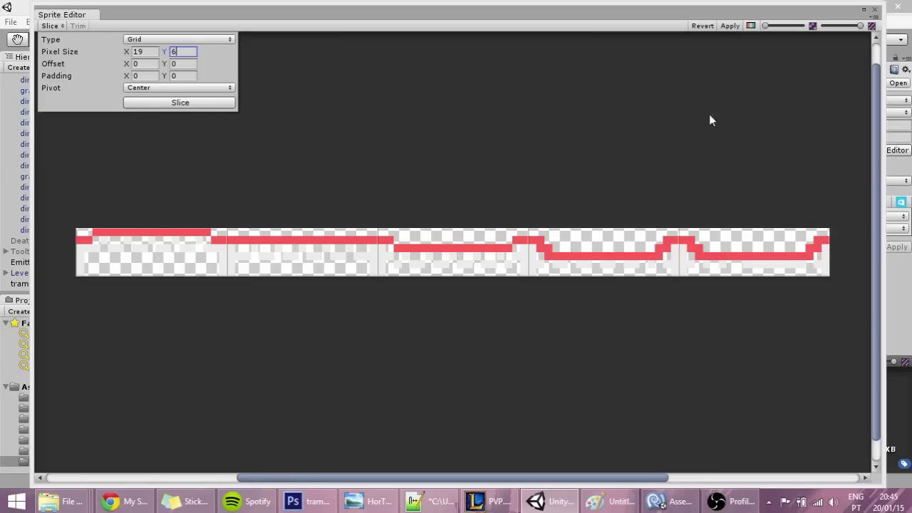
left_click(736, 24)
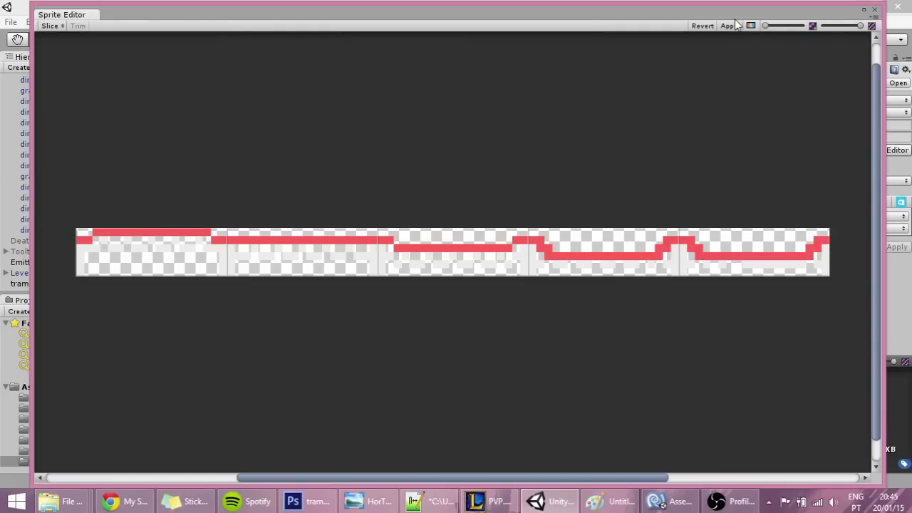
left_click(727, 26)
left_click(875, 9)
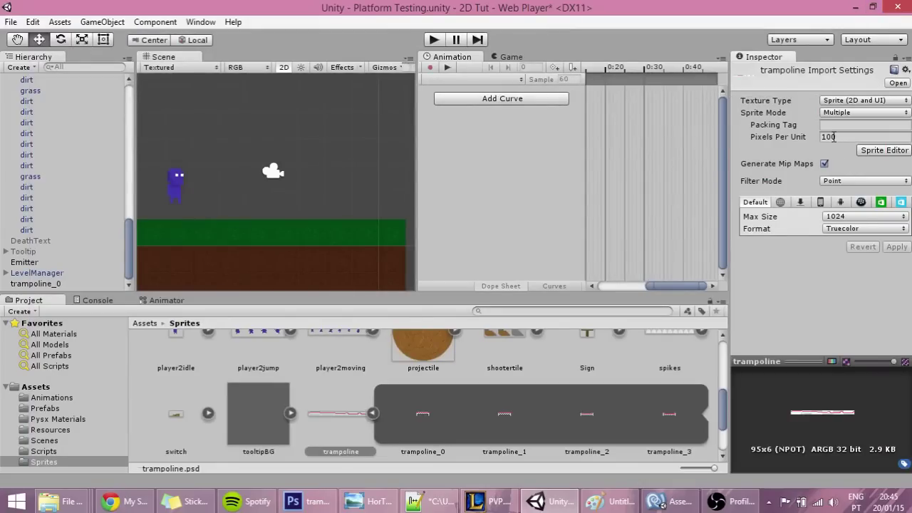
Set the trampoline texture's Pixels Per Unit to 10 and apply it
left_click(852, 137)
type("10")
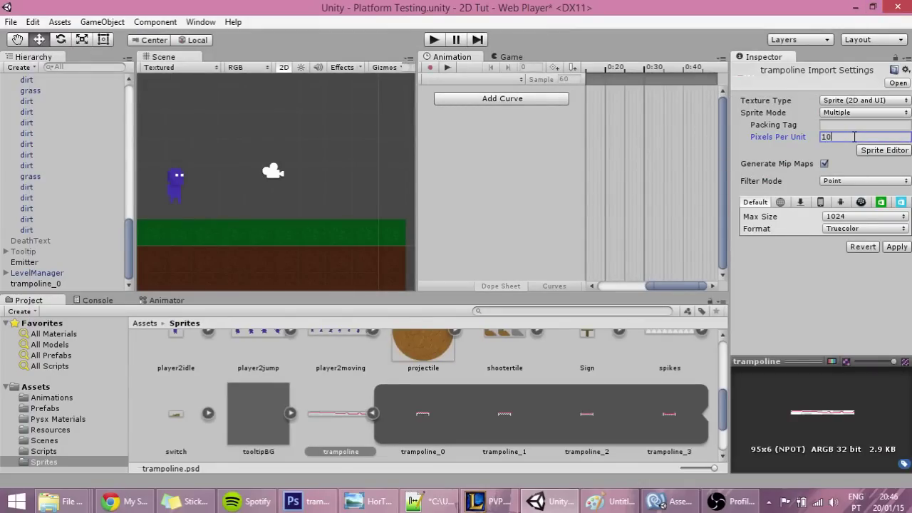
left_click(896, 246)
Select all five sliced trampoline frames, from trampoline_0 onward
left_click(422, 416)
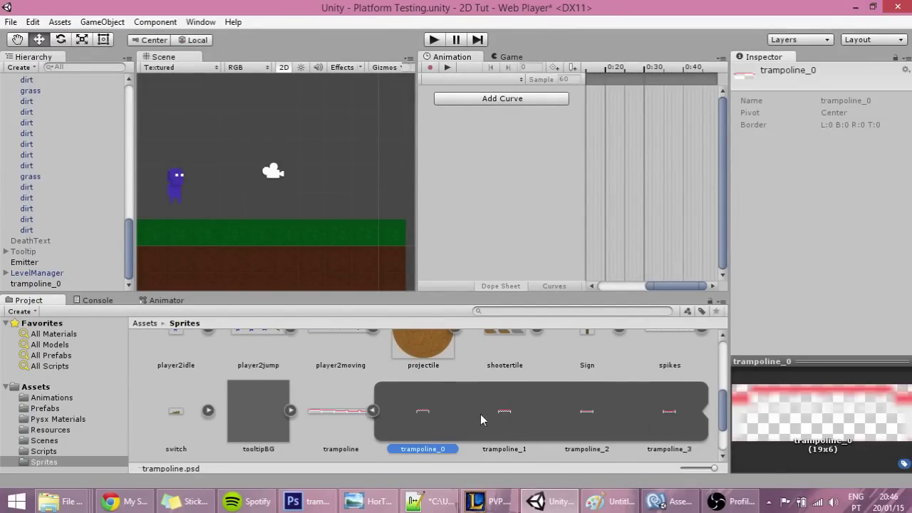
scroll(404, 420, "down", 1)
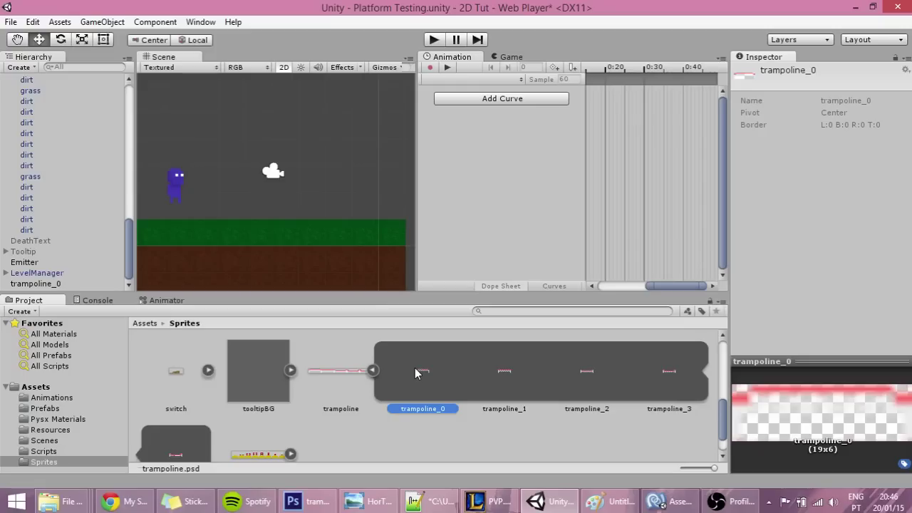
left_click(164, 454, "shift")
scroll(419, 400, "up", 2)
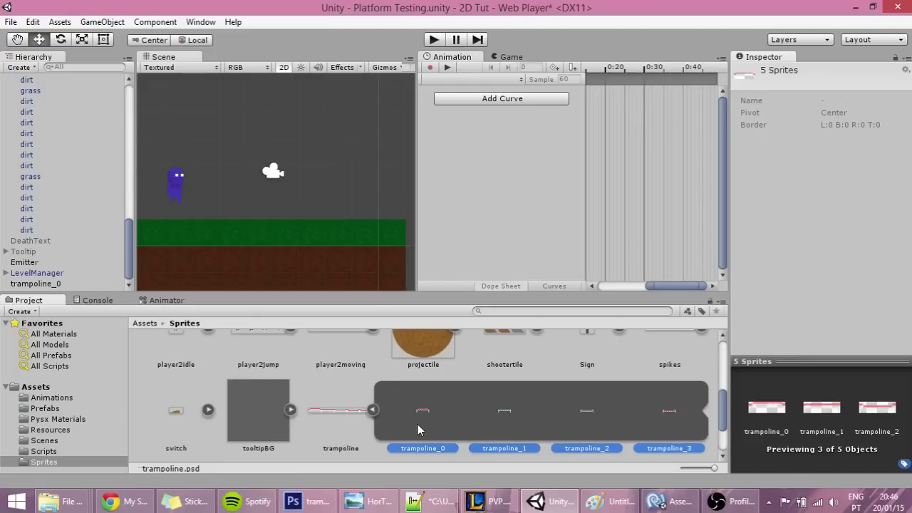
Drop the five frames into the scene and save the new animation clip as trampolineanim
left_click_drag(418, 430, 331, 182)
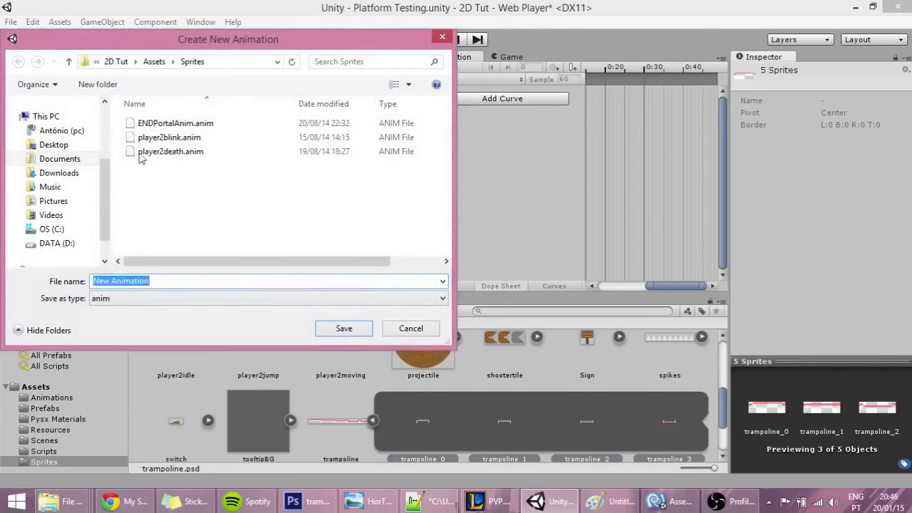
type("tram")
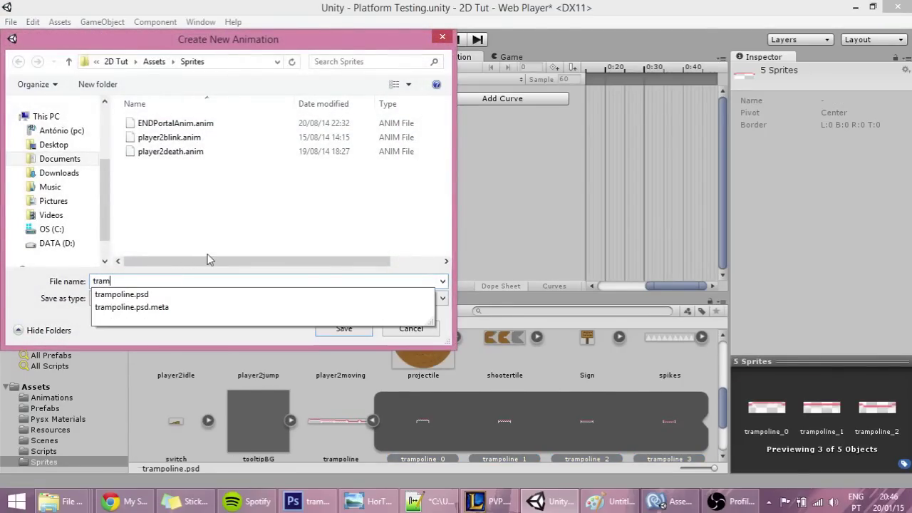
key("Down")
key("BackSpace")
key("BackSpace")
key("BackSpace")
key("BackSpace")
type("anim")
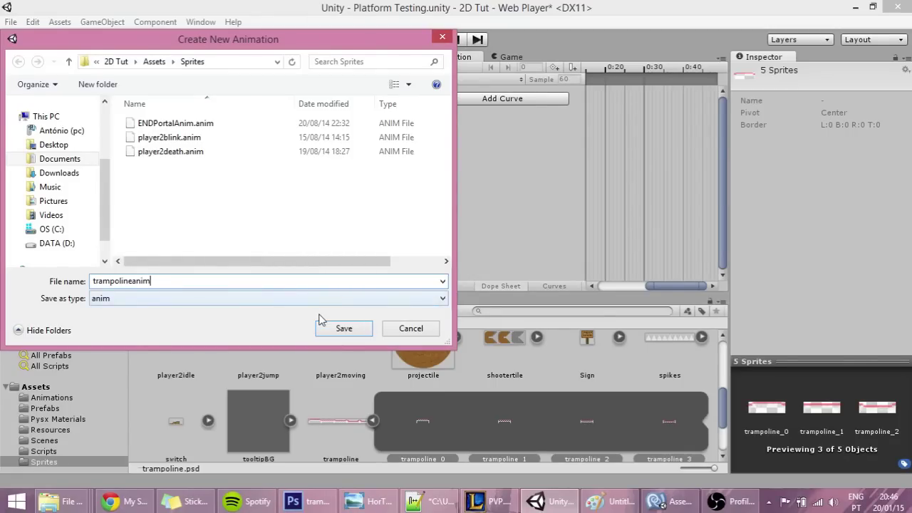
left_click(335, 329)
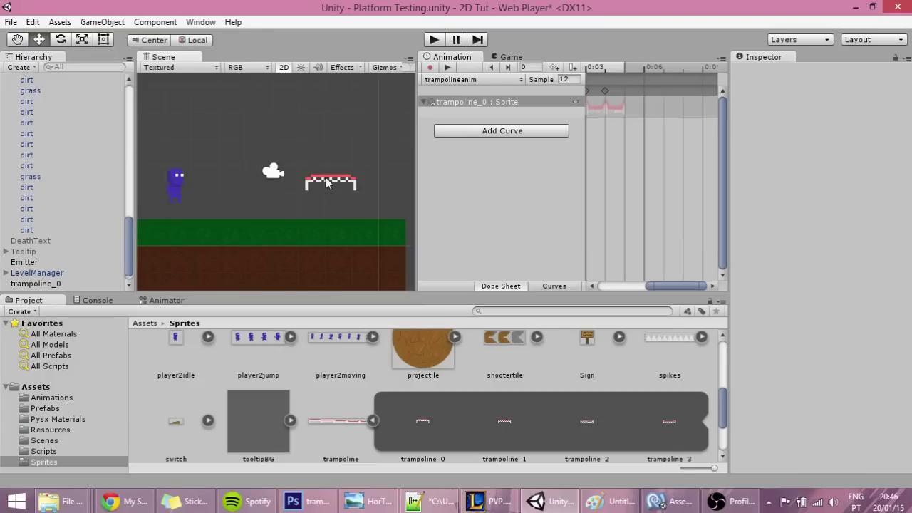
left_click(334, 180)
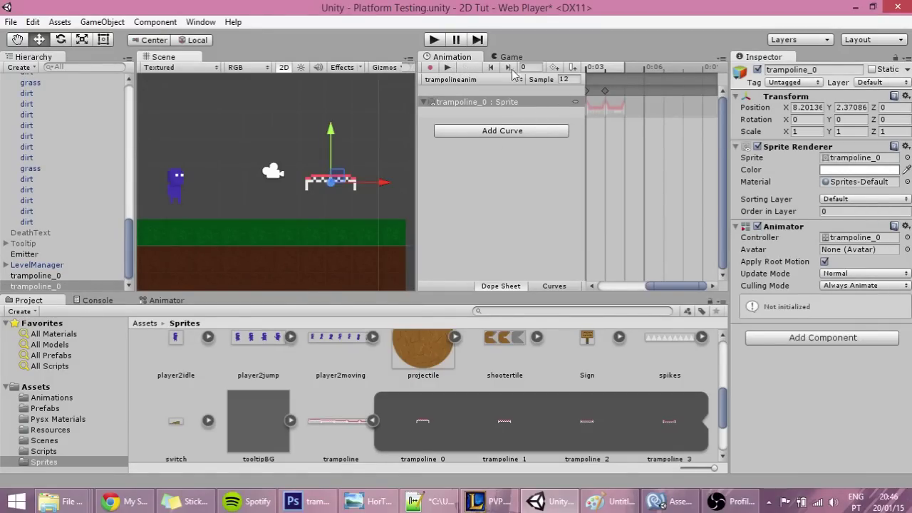
scroll(627, 214, "up", 2)
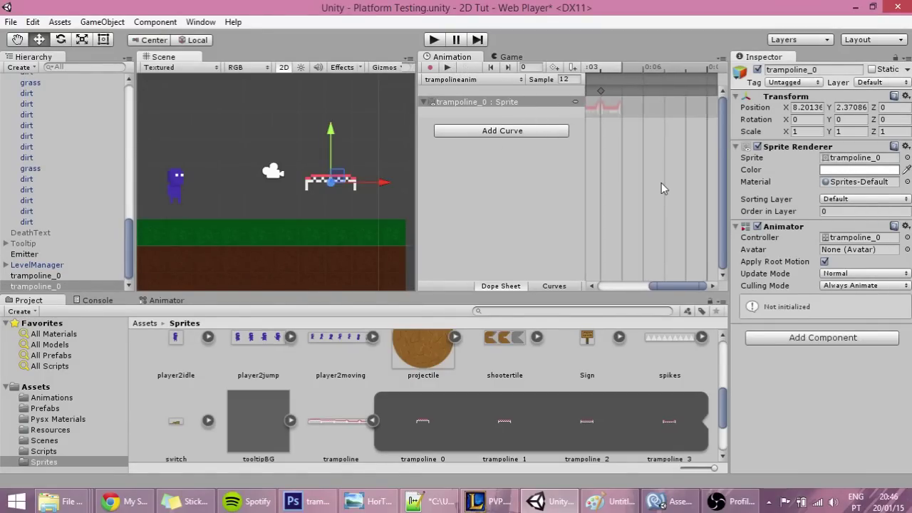
left_click(447, 67)
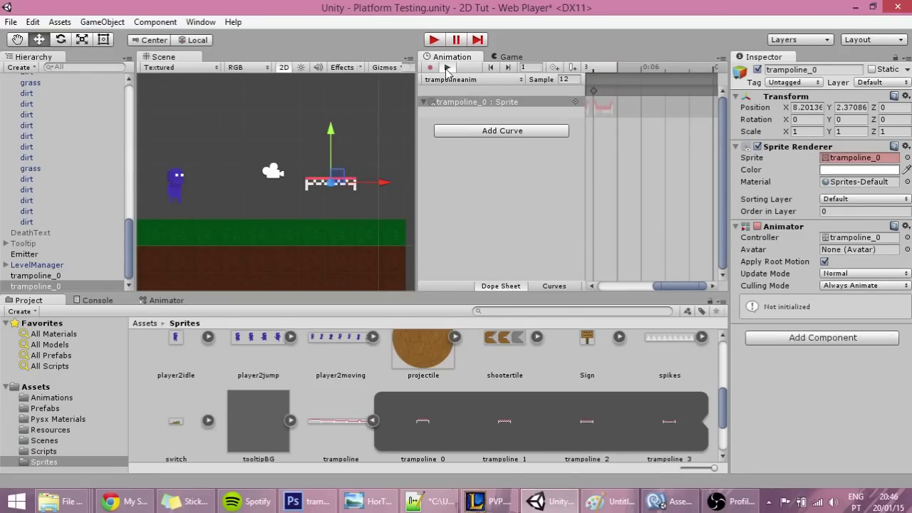
left_click(446, 68)
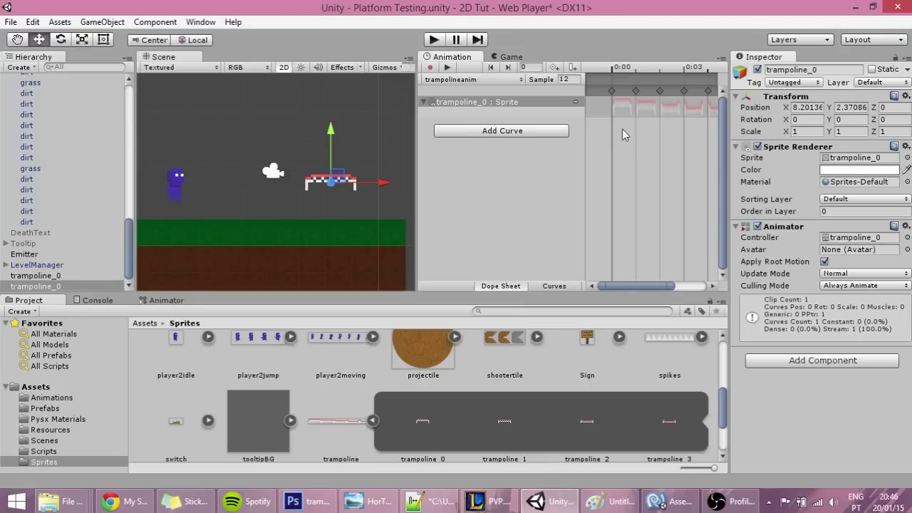
Reorder the trampolineanim sprite keys, moving the first key to frame 5 and the last to frame 0
left_click(652, 106)
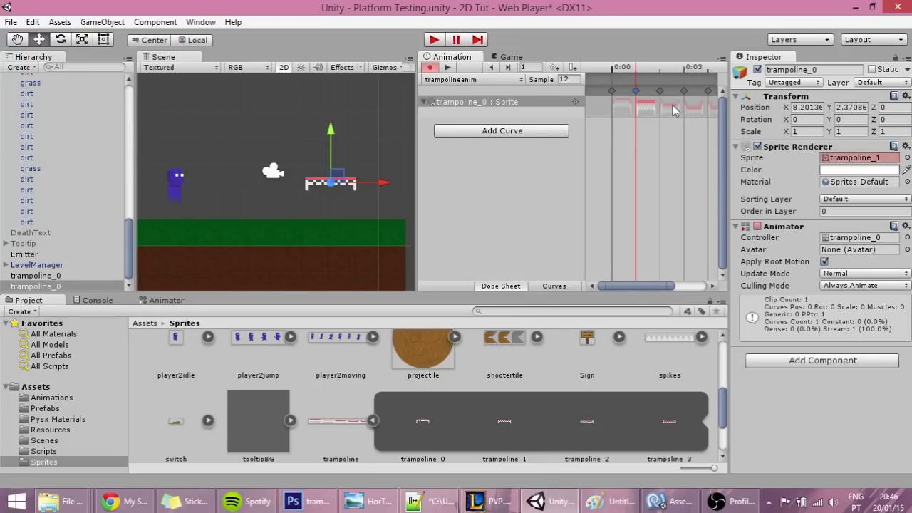
left_click_drag(653, 292, 682, 292)
left_click(628, 113)
mouse_move(628, 112)
left_mouse_down()
mouse_move(675, 109)
mouse_move(626, 118)
left_mouse_up()
left_click(598, 106)
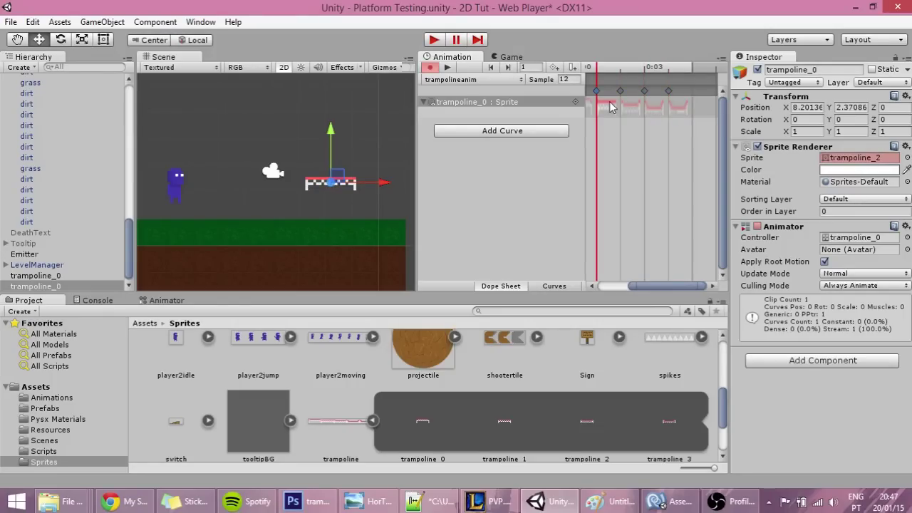
left_click_drag(676, 286, 663, 286)
left_click(596, 109)
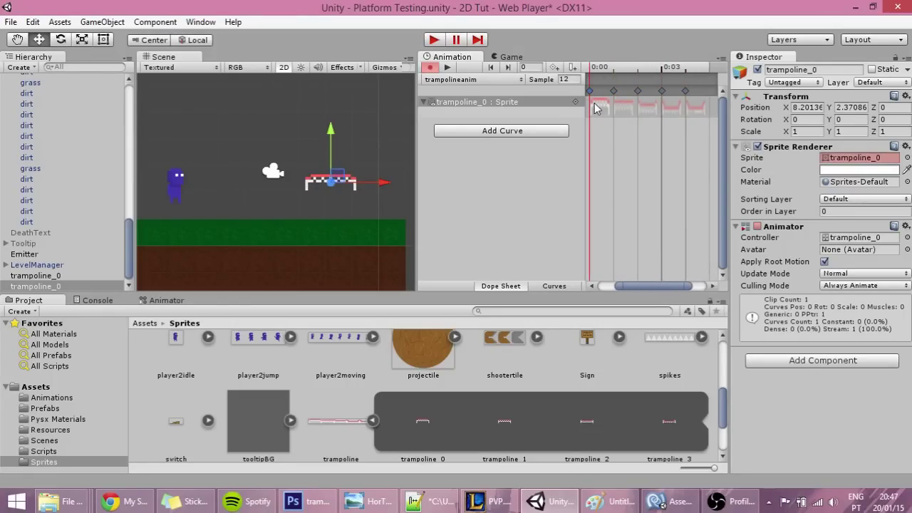
left_click(616, 109)
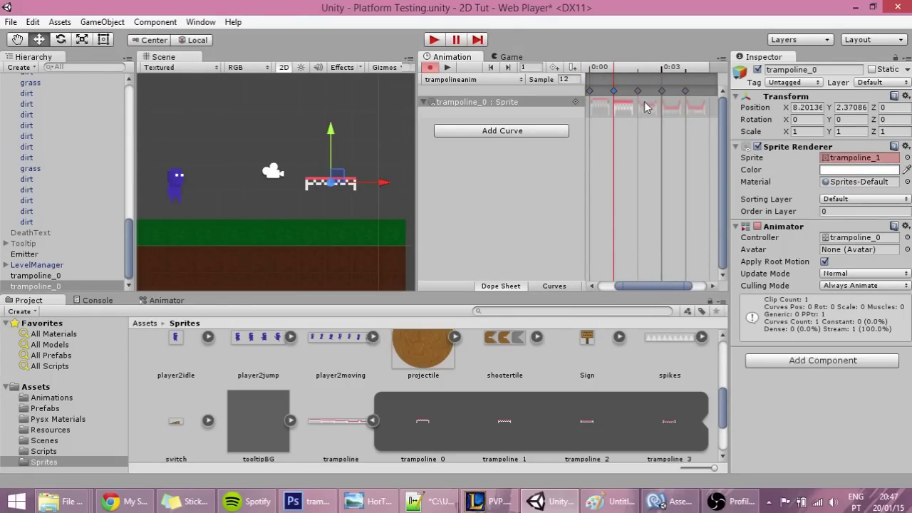
left_click_drag(596, 107, 789, 117)
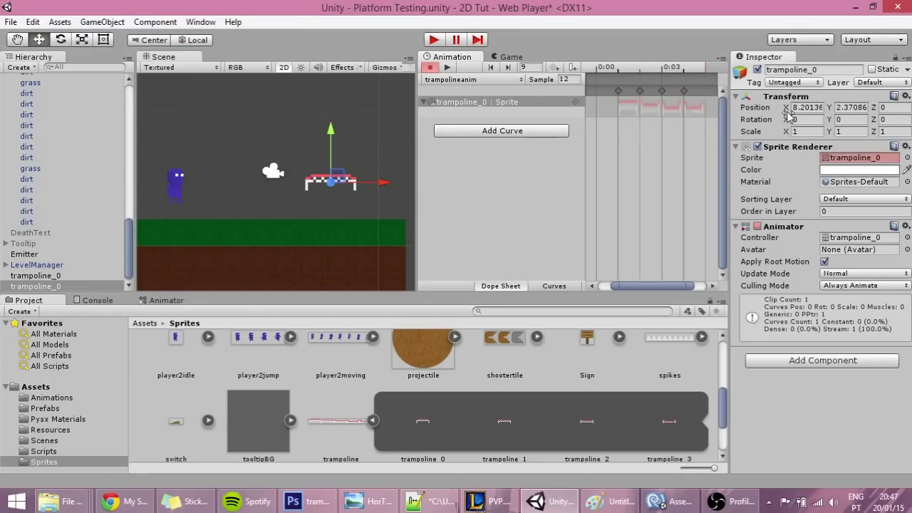
left_click(621, 107)
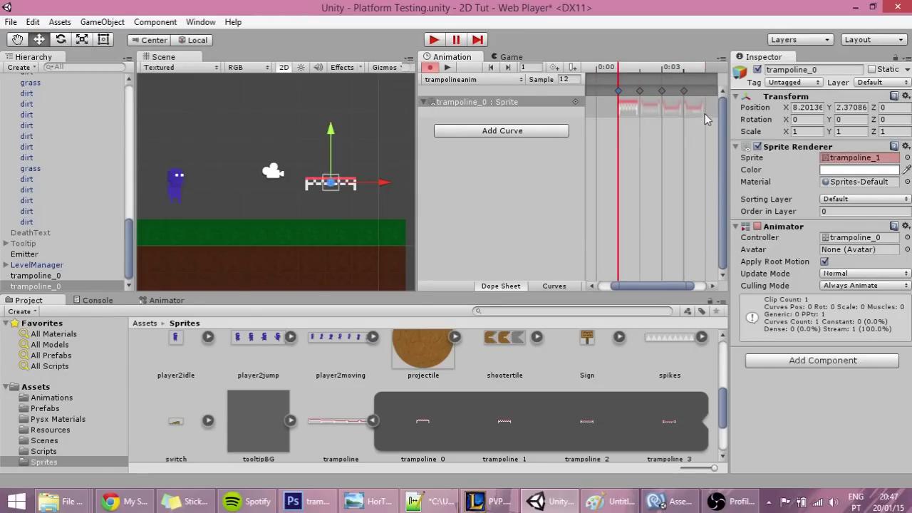
left_click_drag(685, 108, 597, 108)
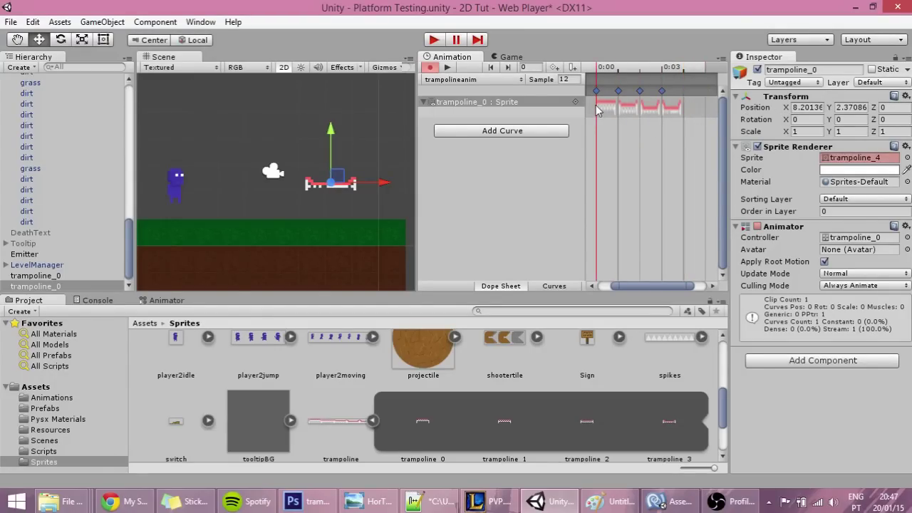
left_click(675, 106)
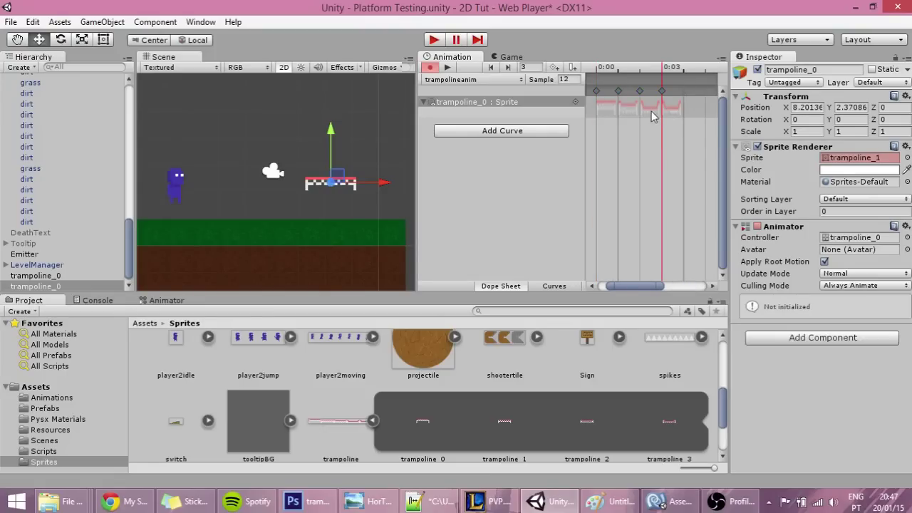
left_click(651, 113)
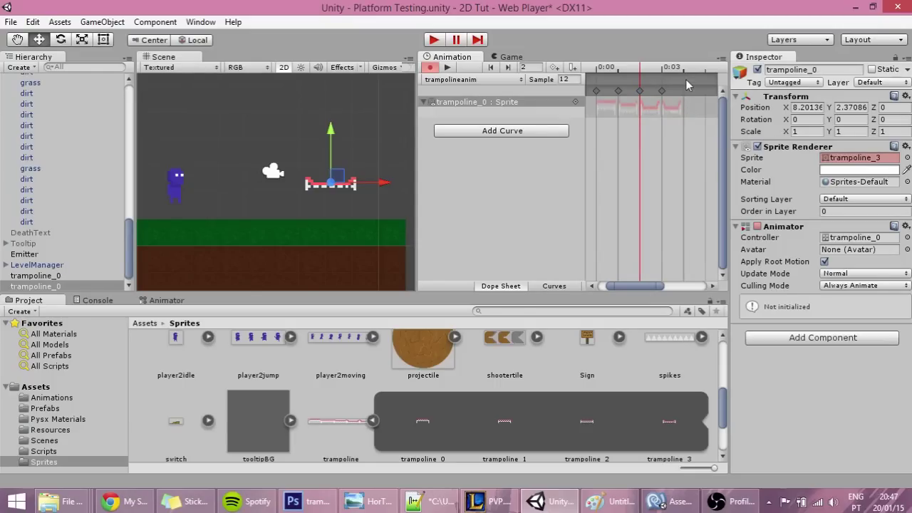
Add sprite keys at frames 4 and 5 and delete the extra key at frame 6
key(".")
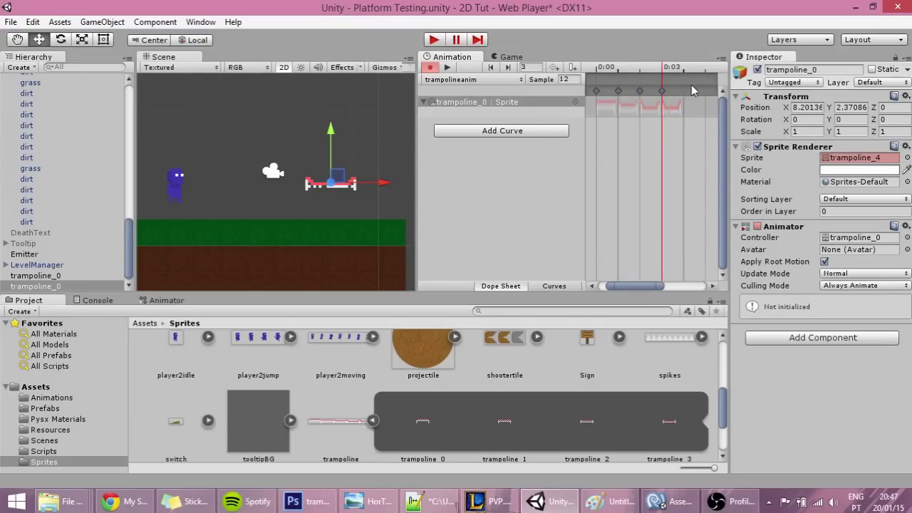
left_click(685, 71)
left_click(630, 112)
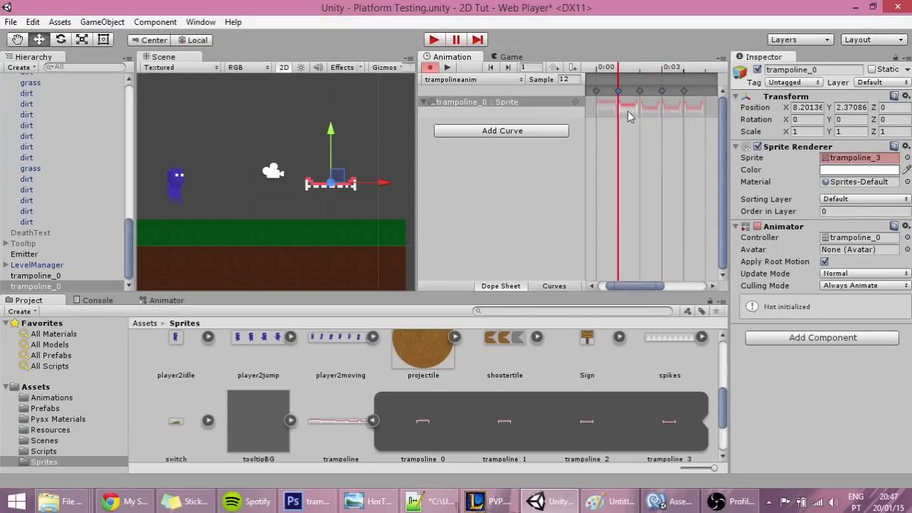
mouse_move(625, 285)
left_mouse_down()
mouse_move(635, 286)
mouse_move(627, 280)
left_mouse_up()
left_click(687, 66)
left_click(619, 67)
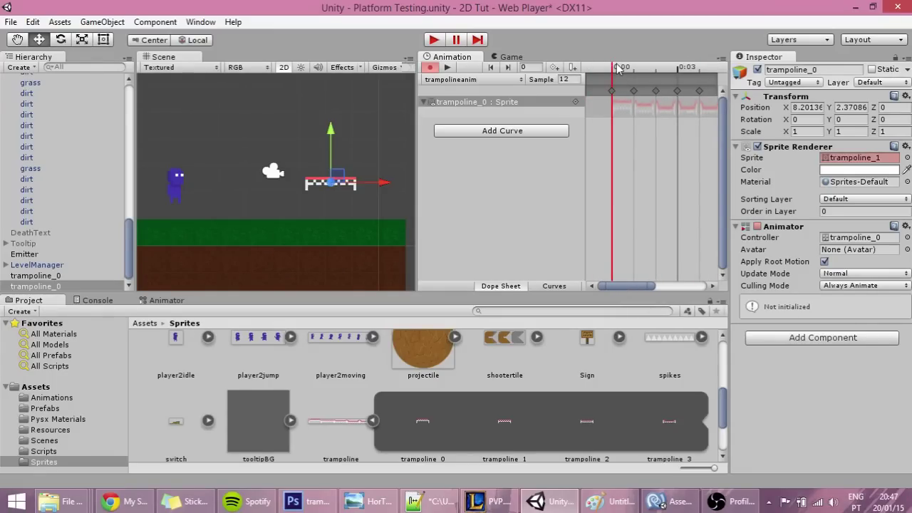
left_click_drag(620, 286, 660, 287)
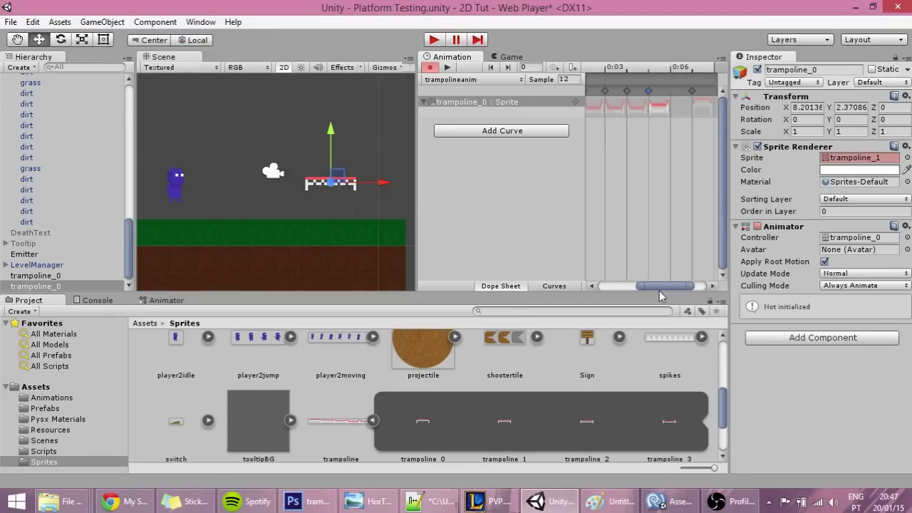
left_click(671, 67)
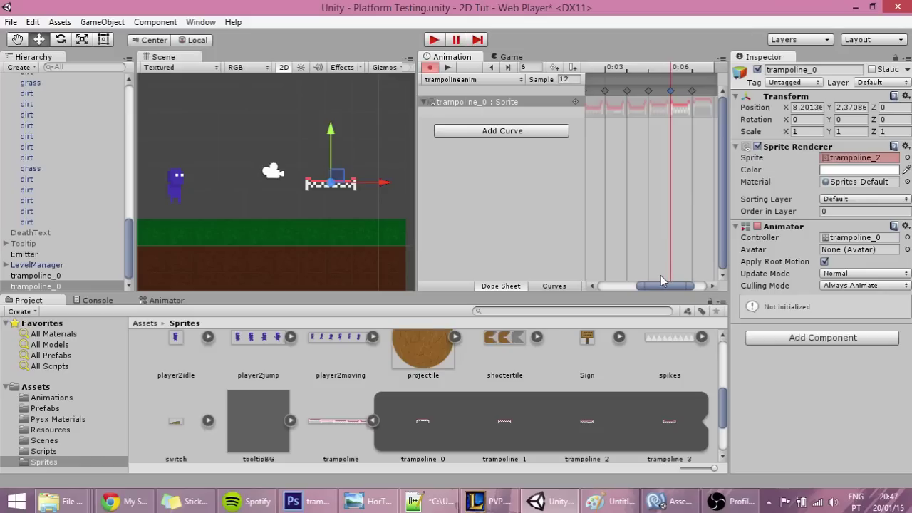
key("Delete")
left_click_drag(657, 287, 677, 285)
left_click(614, 69)
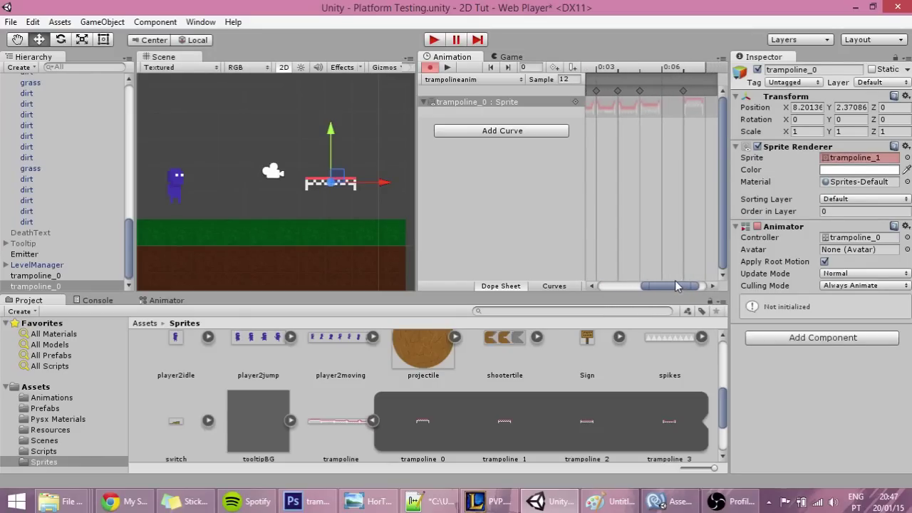
scroll(617, 109, "down", 2)
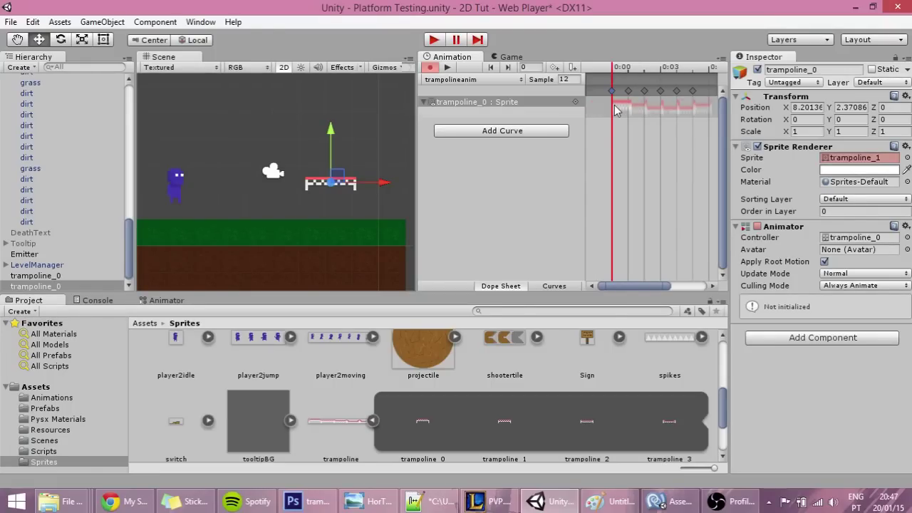
left_click(711, 68)
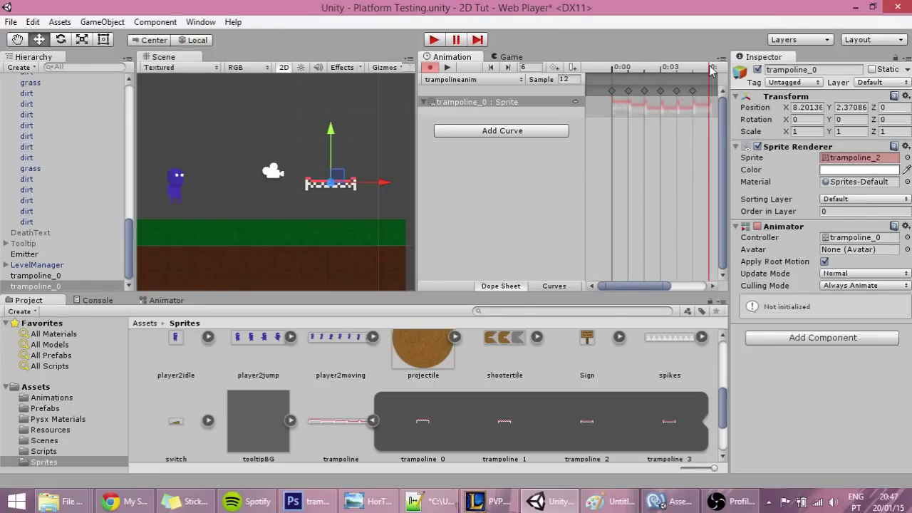
left_click_drag(634, 286, 670, 285)
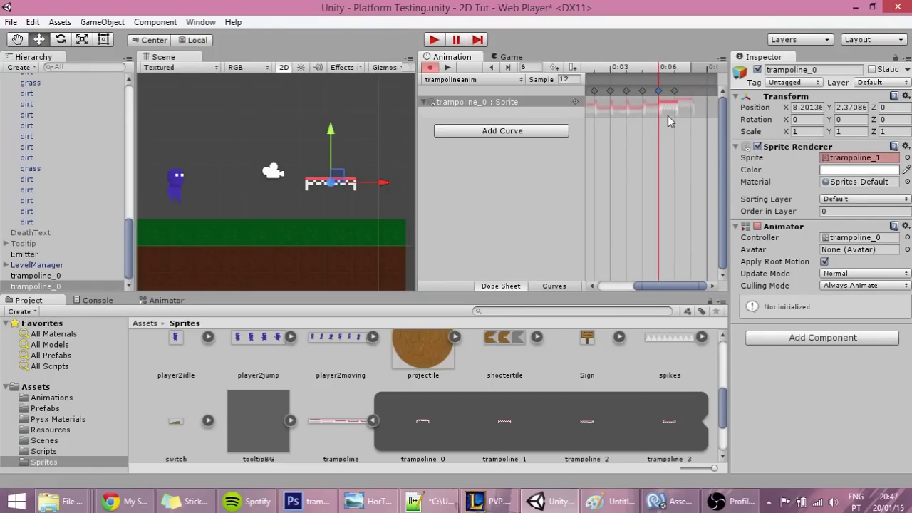
scroll(668, 115, "up", 2)
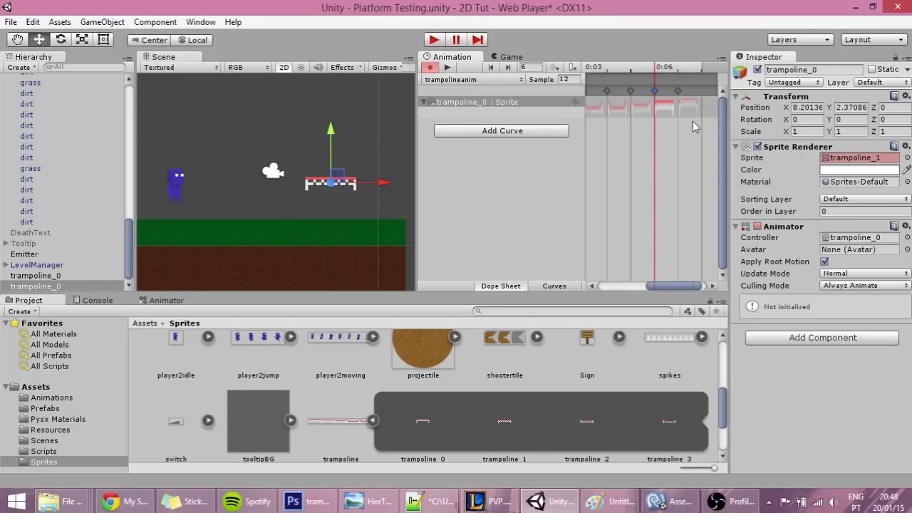
left_click(705, 68)
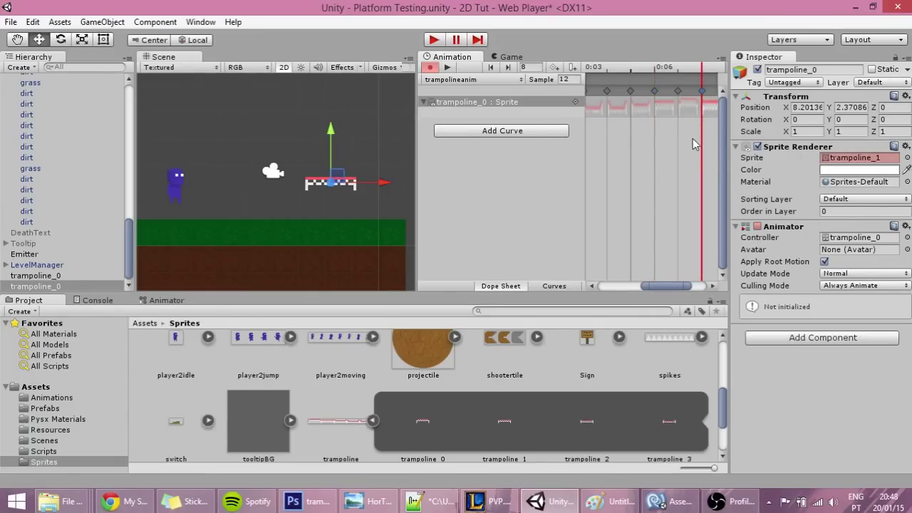
scroll(629, 163, "down", 3)
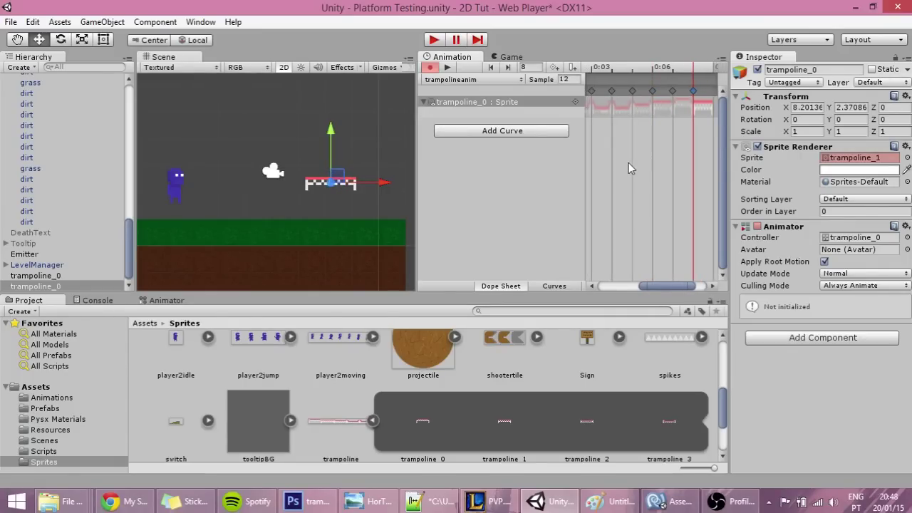
Preview the bounce animation, then start a new clip named trampolineidle
left_click(445, 68)
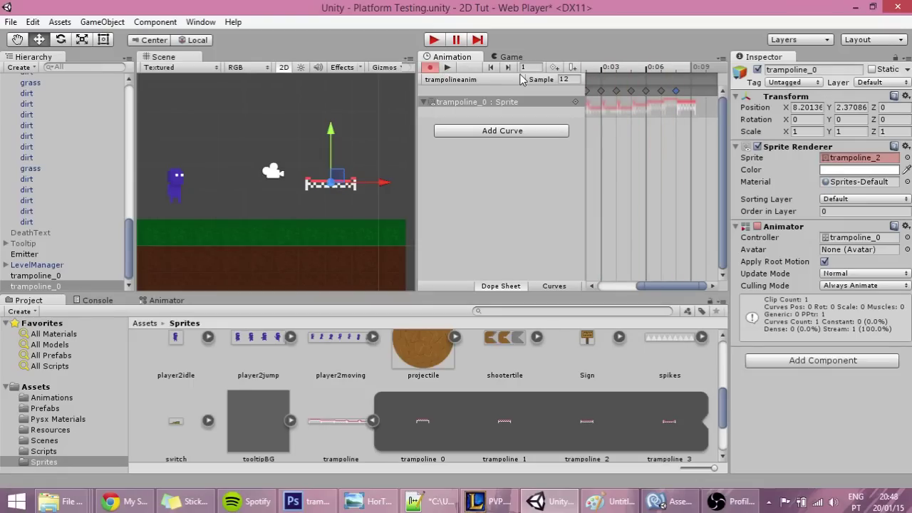
left_click(497, 79)
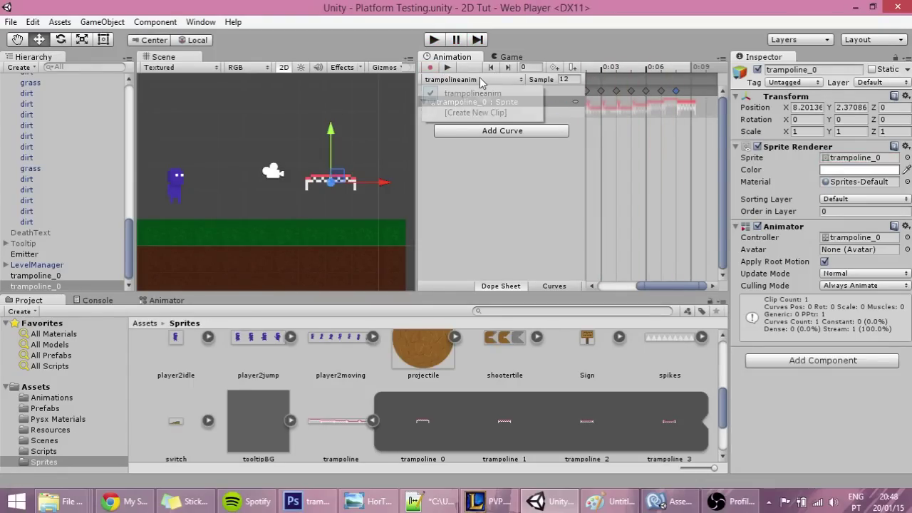
left_click(491, 114)
type("tr")
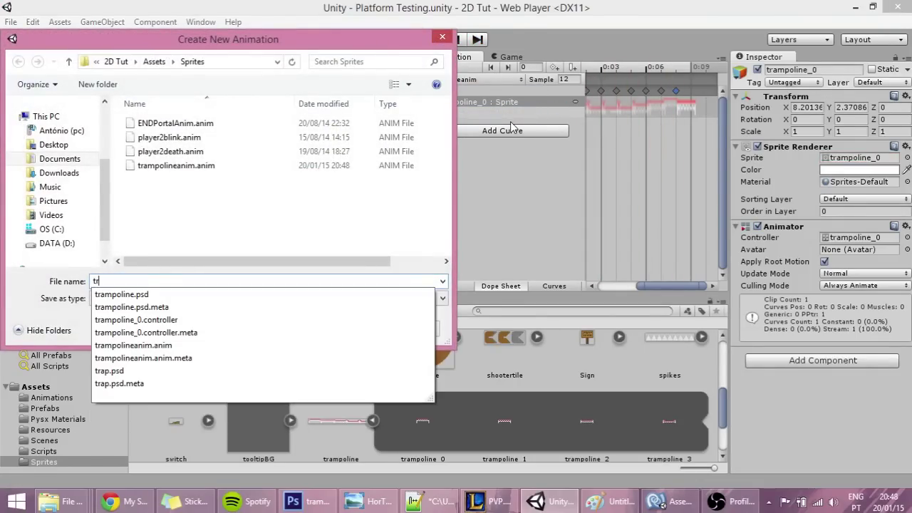
type("ampolineidle")
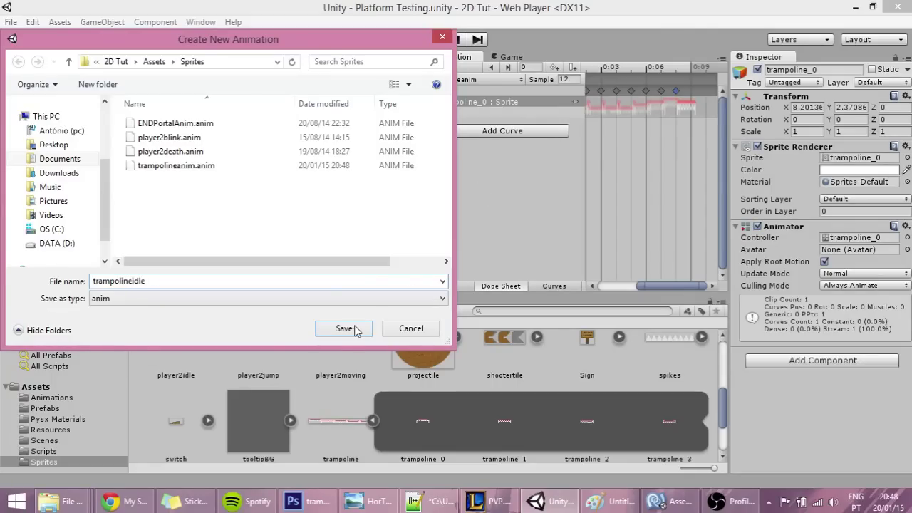
Save the trampolineidle clip and give it a single trampoline sprite key
left_click(344, 328)
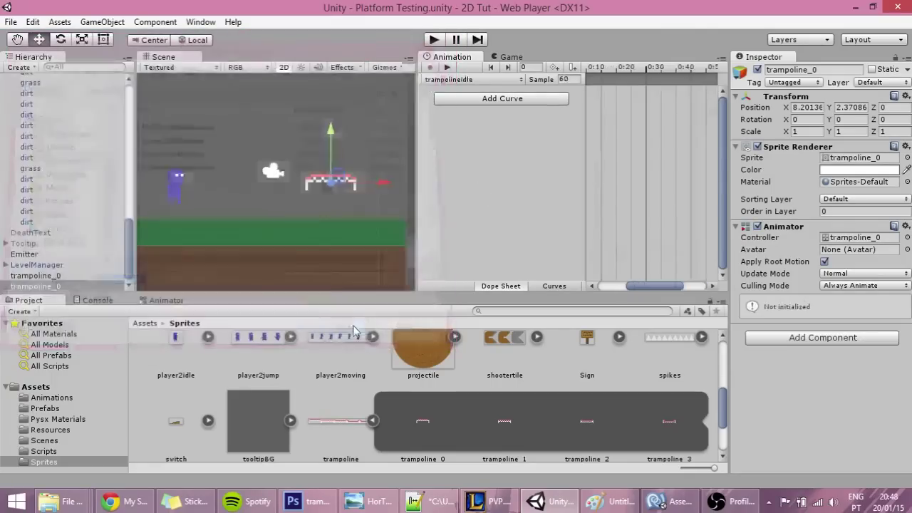
scroll(492, 445, "down", 1)
scroll(491, 442, "up", 2)
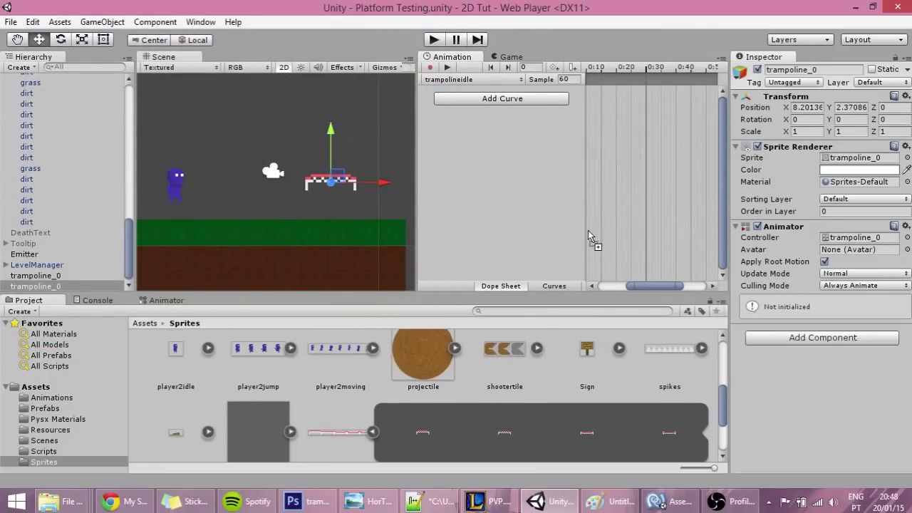
left_click_drag(591, 105, 591, 105)
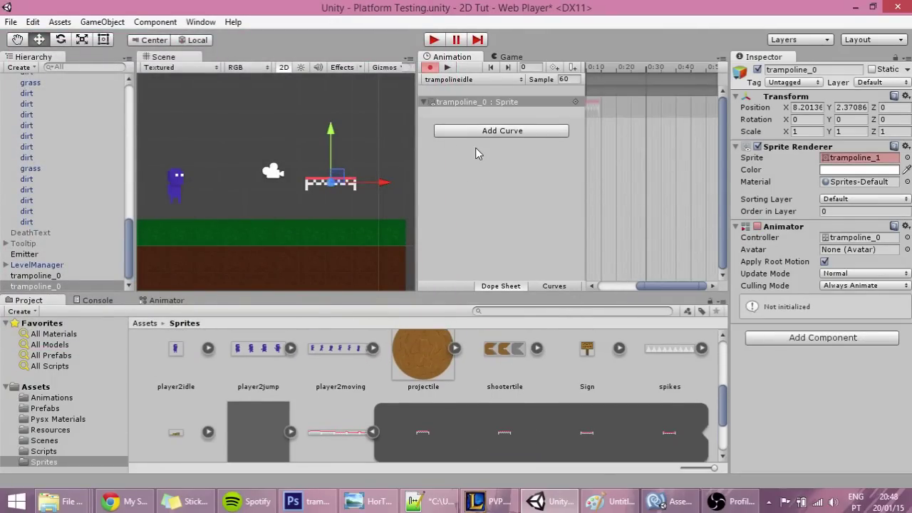
Set trampolineanim to 50 samples, preview it, then switch back to trampolineidle
left_click(502, 80)
left_click(460, 94)
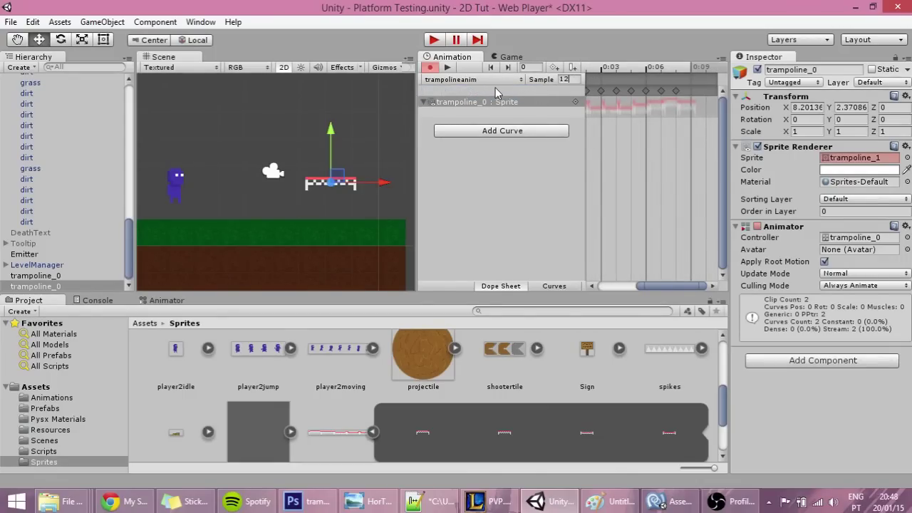
left_click(564, 79)
type("50")
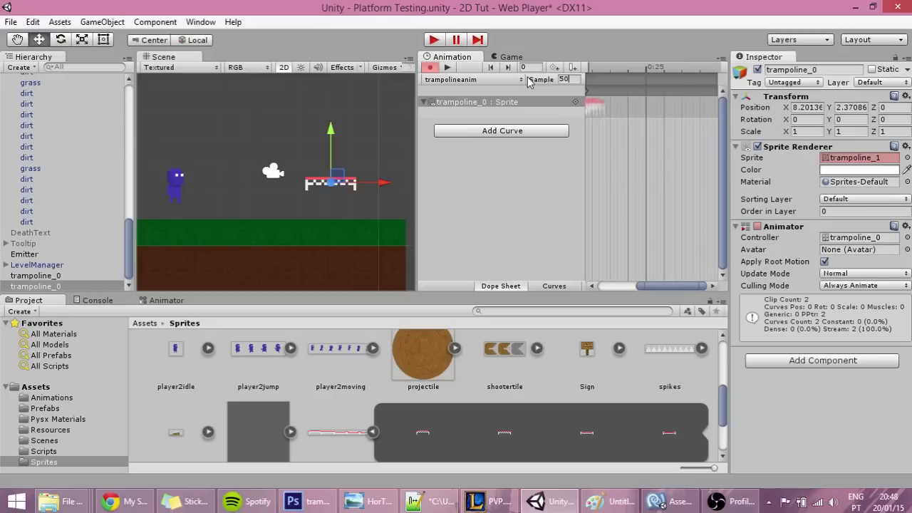
left_click(447, 68)
left_click(449, 67)
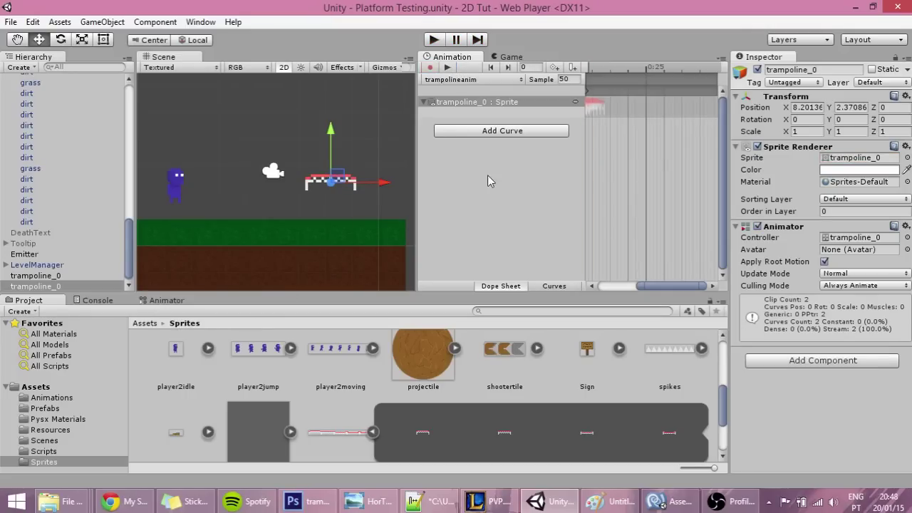
left_click(499, 81)
left_click(468, 107)
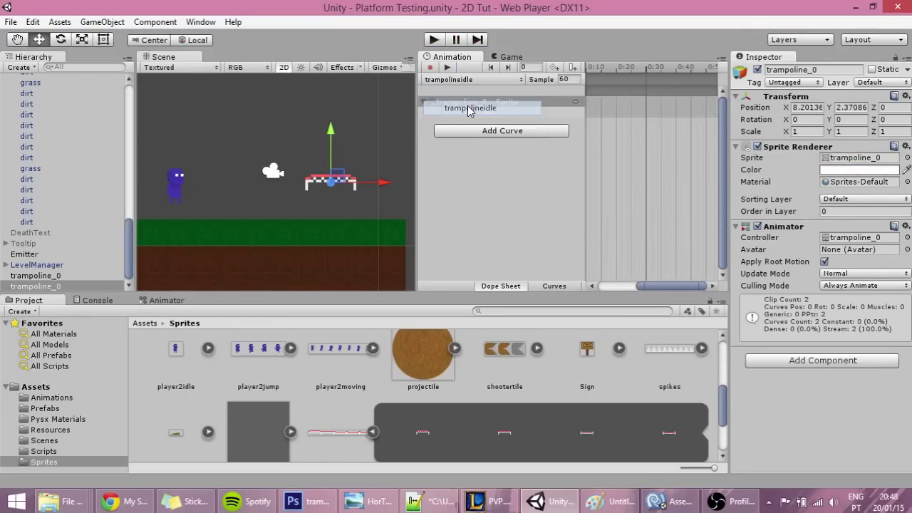
In the Animator graph, arrange the states and make trampolineidle the default state
left_click(184, 300)
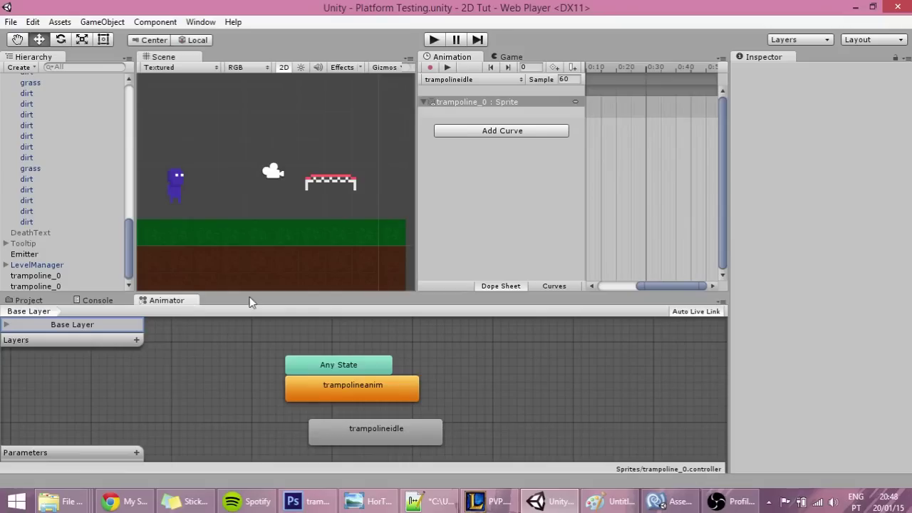
left_click_drag(360, 373, 399, 309)
left_click_drag(337, 396, 247, 395)
left_click(397, 429)
left_click_drag(397, 429, 497, 389)
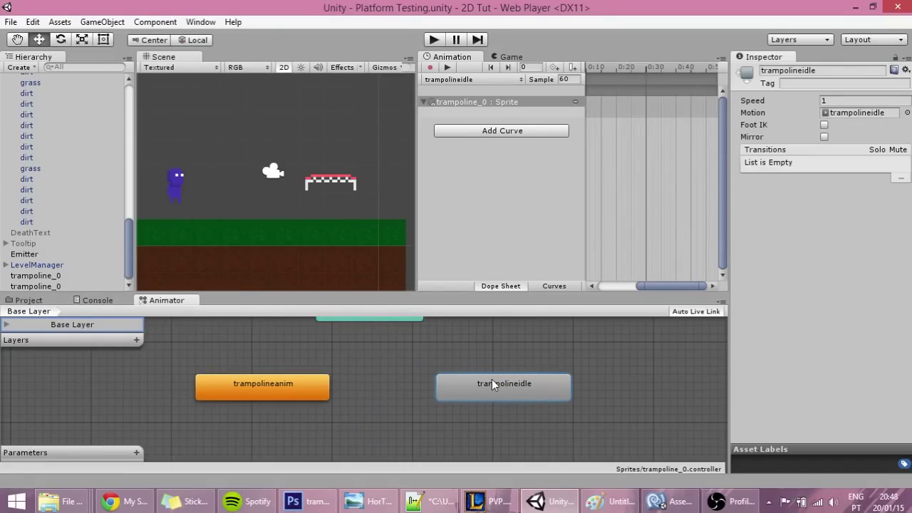
right_click(491, 383)
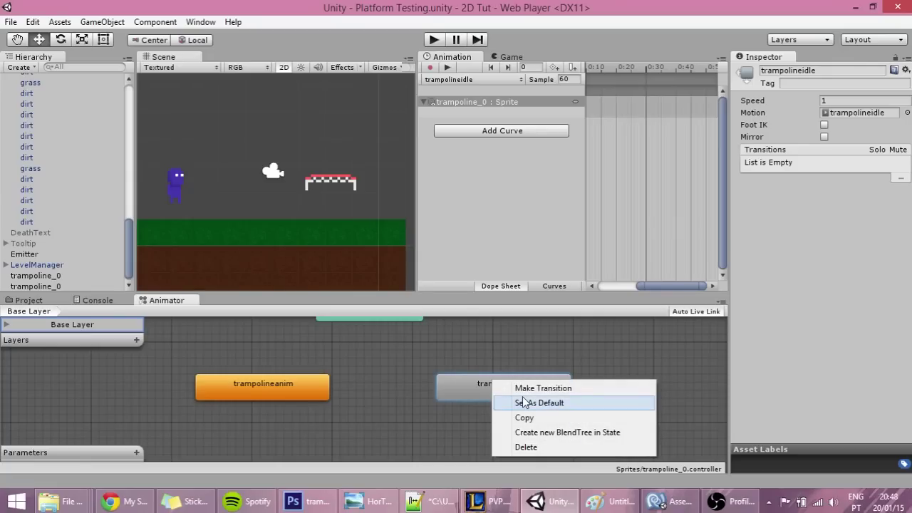
left_click(540, 403)
Add transitions from trampolineidle to trampolineanim and back, then line up both states
right_click(493, 384)
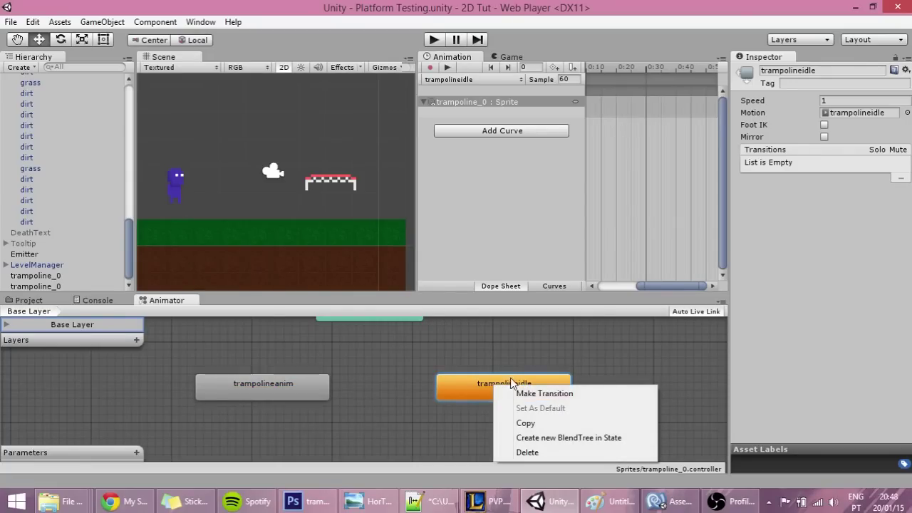
left_click(530, 394)
left_click(318, 380)
left_click(302, 389)
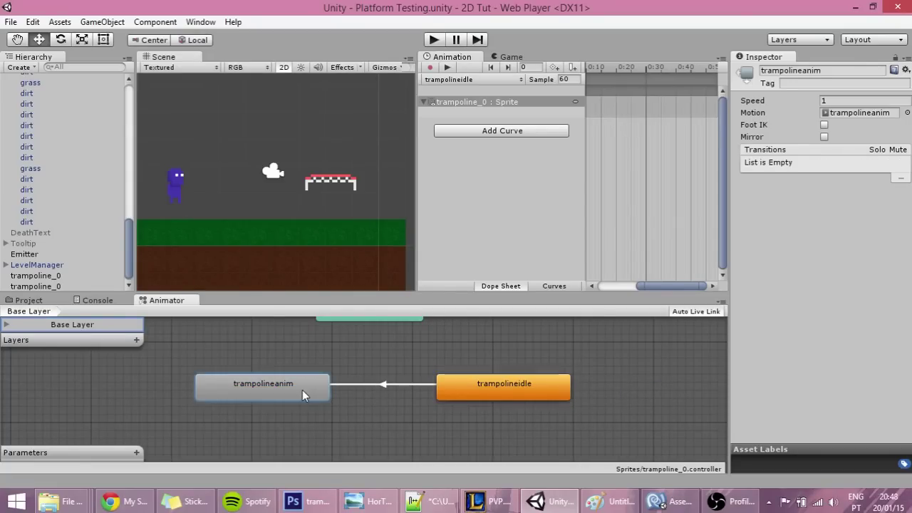
right_click(288, 428)
left_click(314, 358)
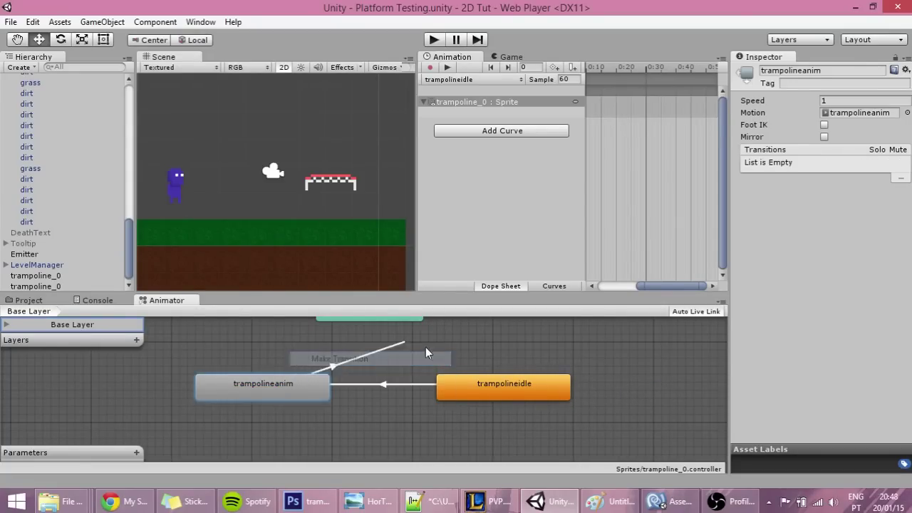
left_click(490, 384)
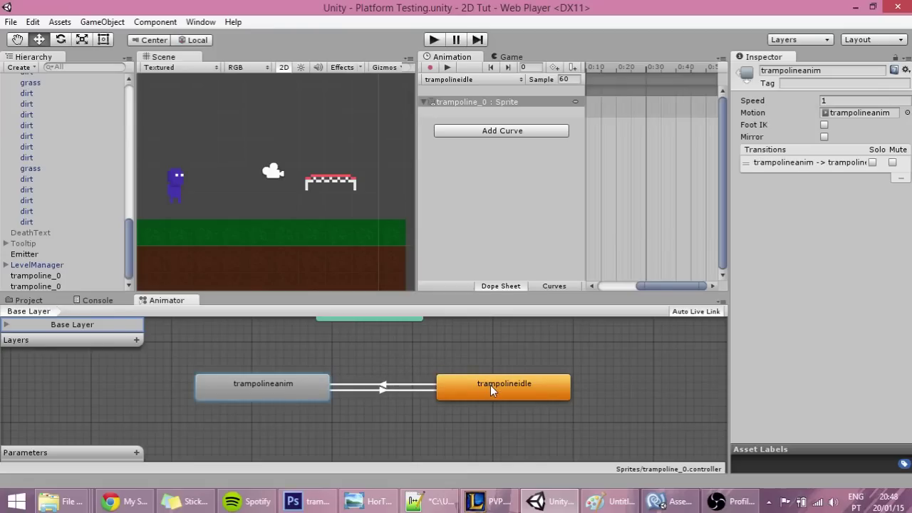
left_click_drag(487, 389, 163, 377)
left_click_drag(293, 392, 478, 388)
left_click_drag(210, 388, 250, 388)
Add a Bool animator parameter named isStepped
left_click(320, 385)
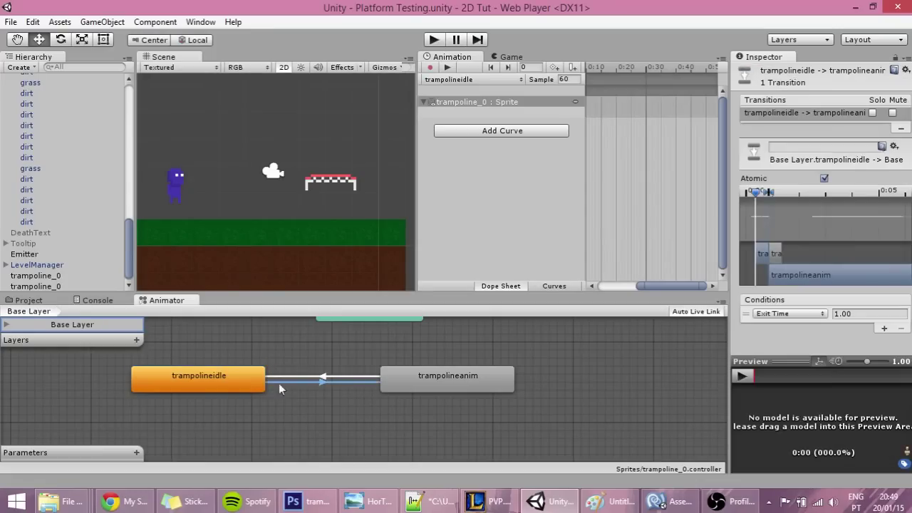
left_click(137, 452)
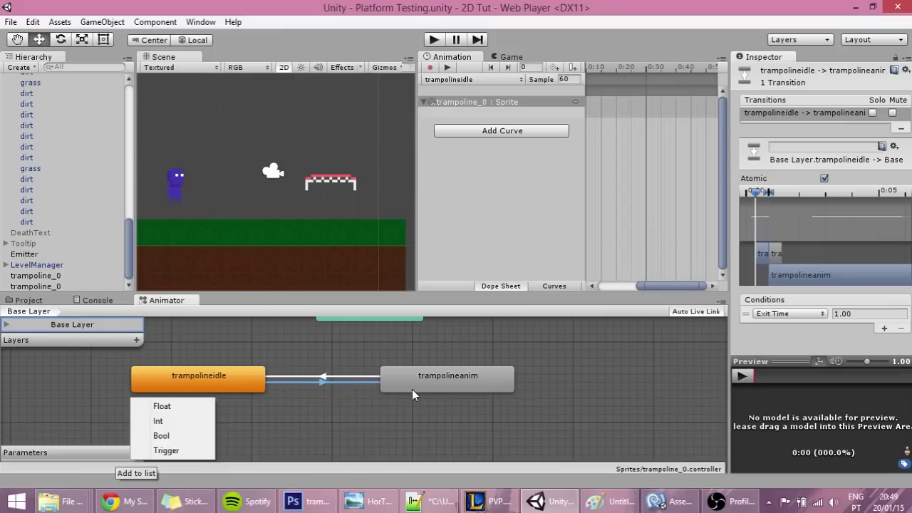
left_click(178, 435)
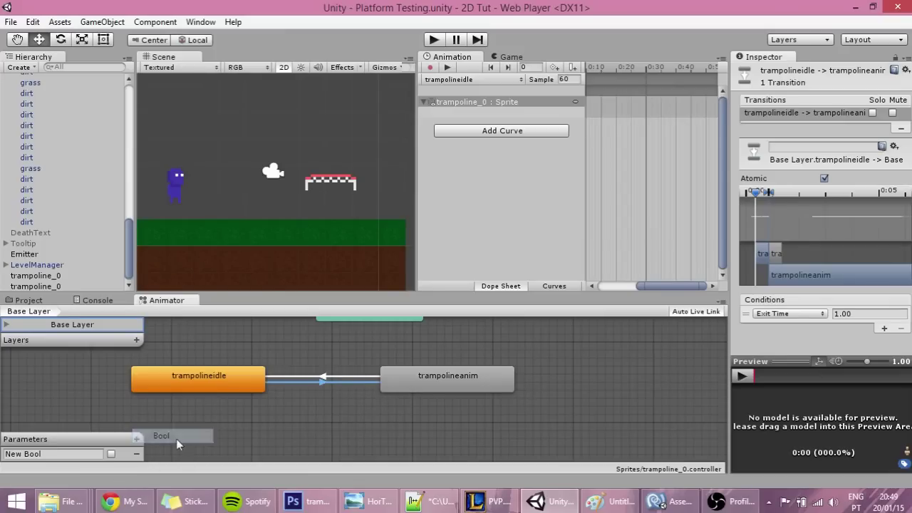
left_click(55, 454)
key("BackSpace")
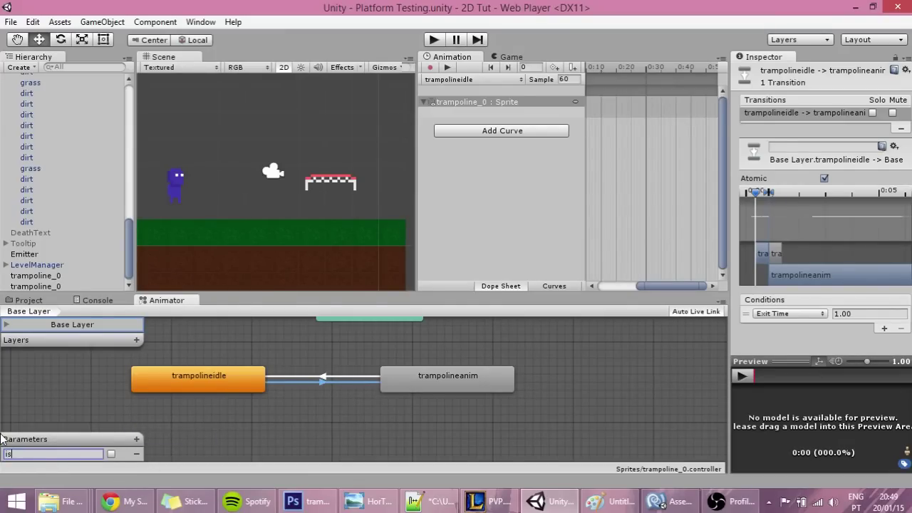
type("isStepped")
Make the trampolineidle-to-trampolineanim transition require isStepped true, then select the trampoline object
left_click(316, 394)
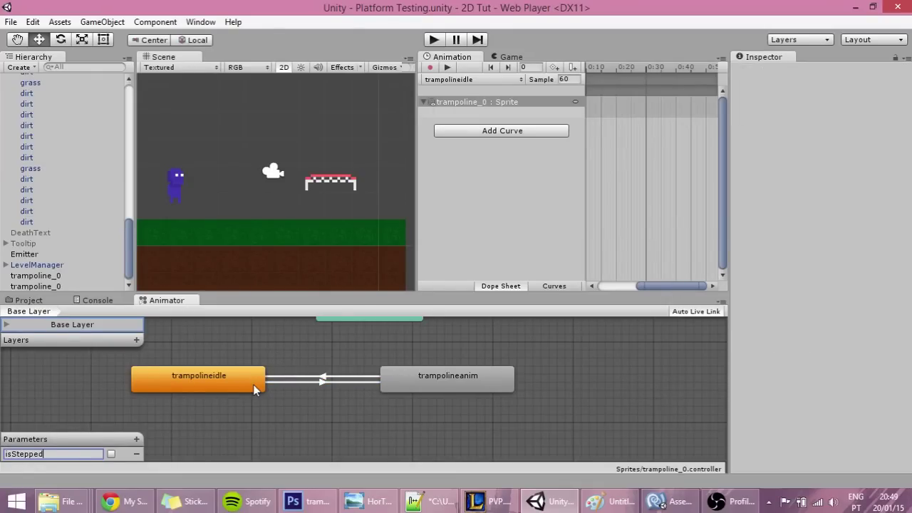
left_click(325, 381)
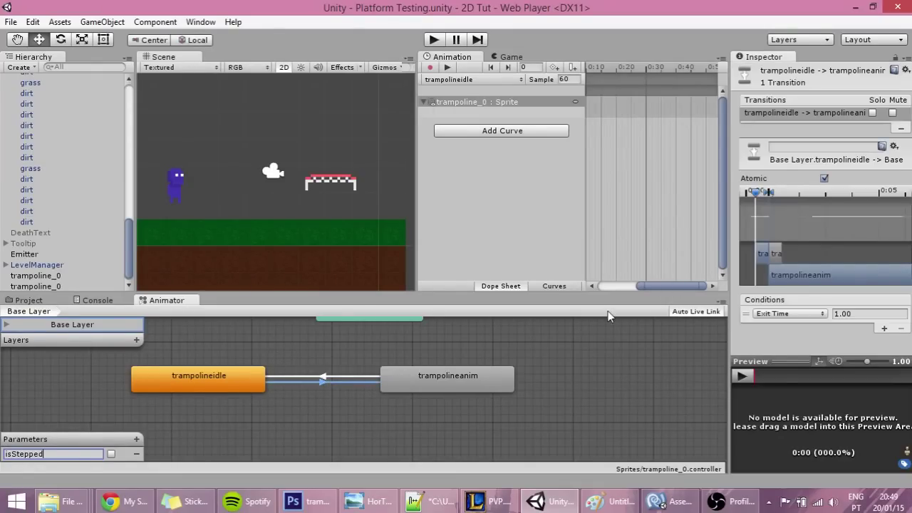
left_click(819, 315)
left_click(795, 330)
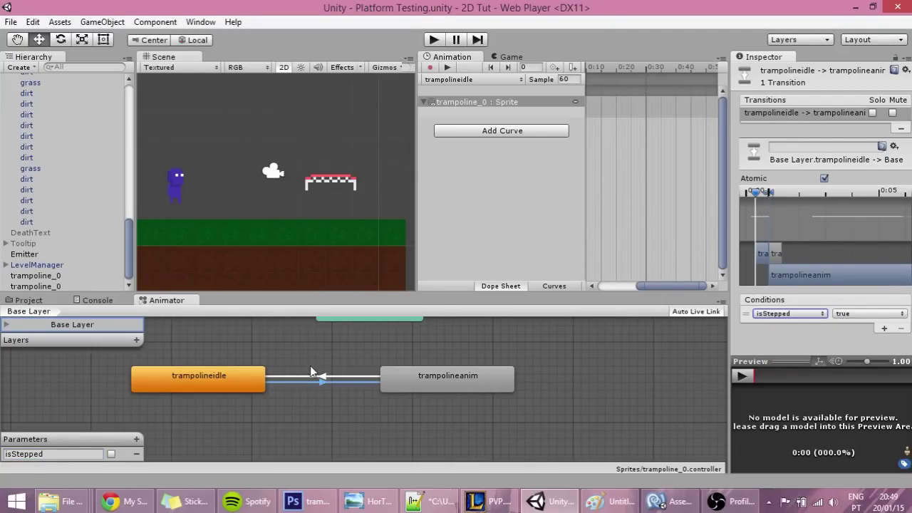
left_click(326, 376)
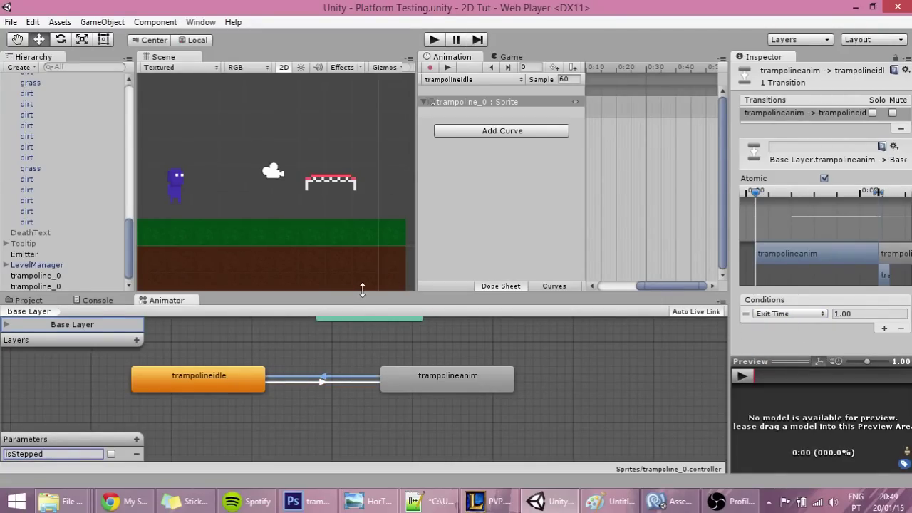
left_click(341, 183)
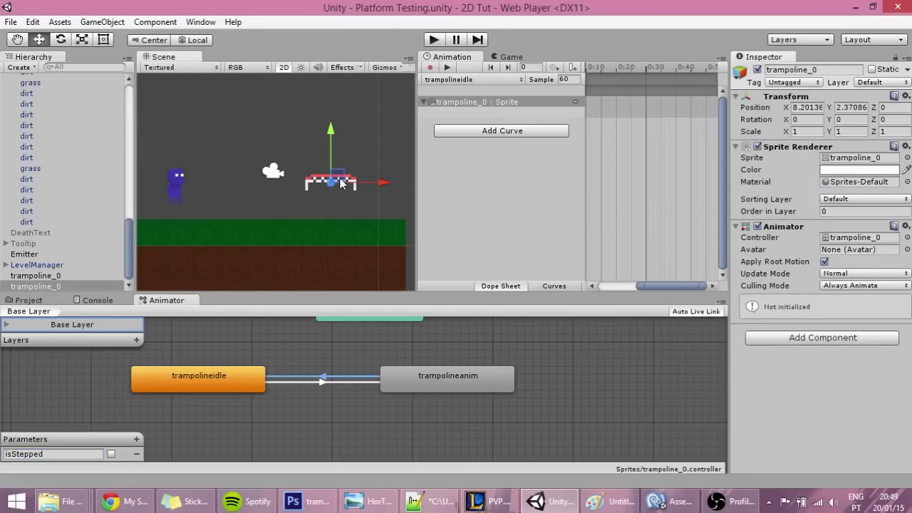
left_click(849, 342)
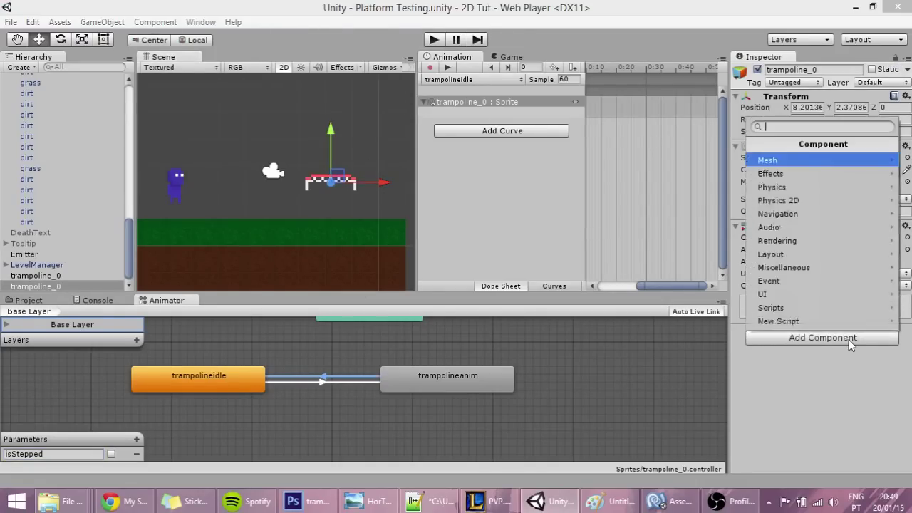
Add a 1.9 × 0.6 Box Collider 2D to trampoline_0, zoom in on it, and run the game
left_click(818, 199)
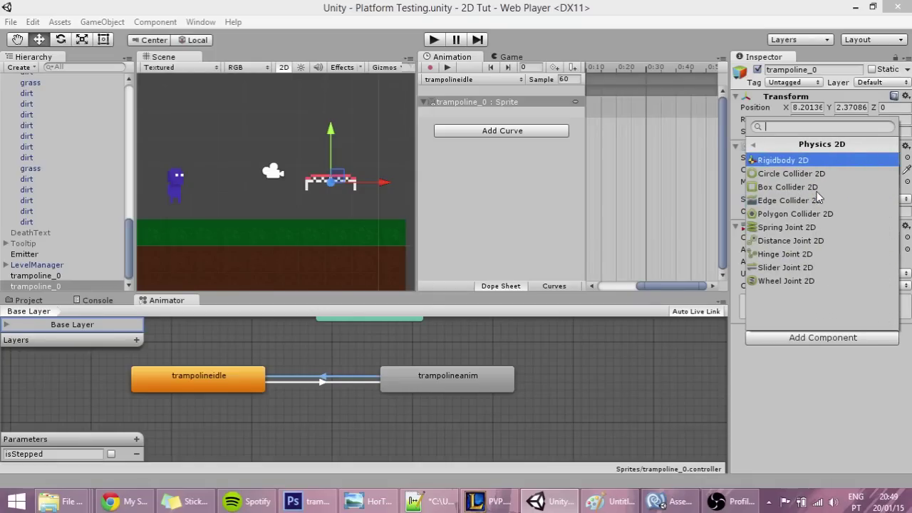
left_click(817, 188)
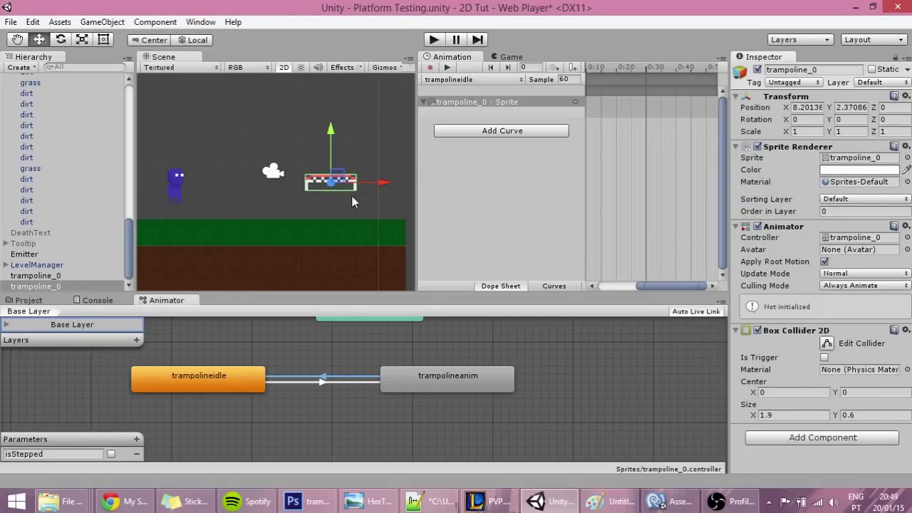
scroll(354, 190, "up", 3)
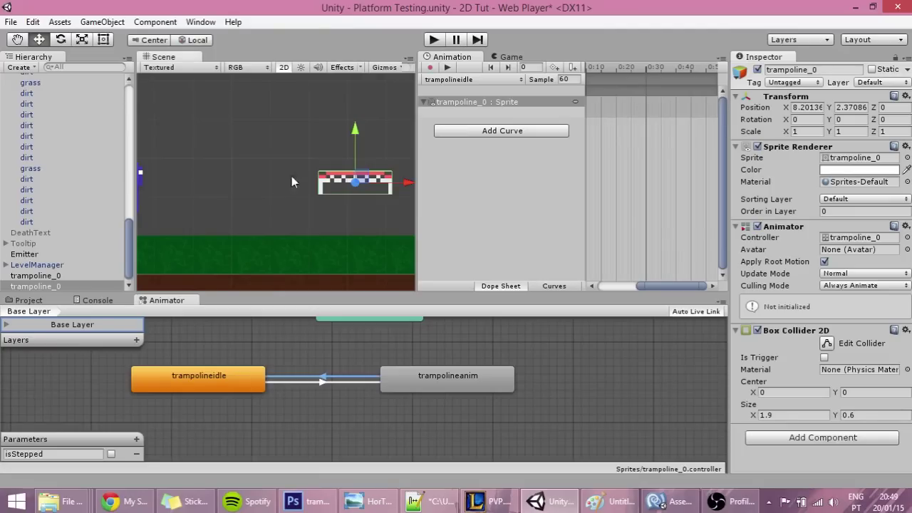
middle_click_drag(292, 182, 199, 179)
scroll(294, 222, "up", 3)
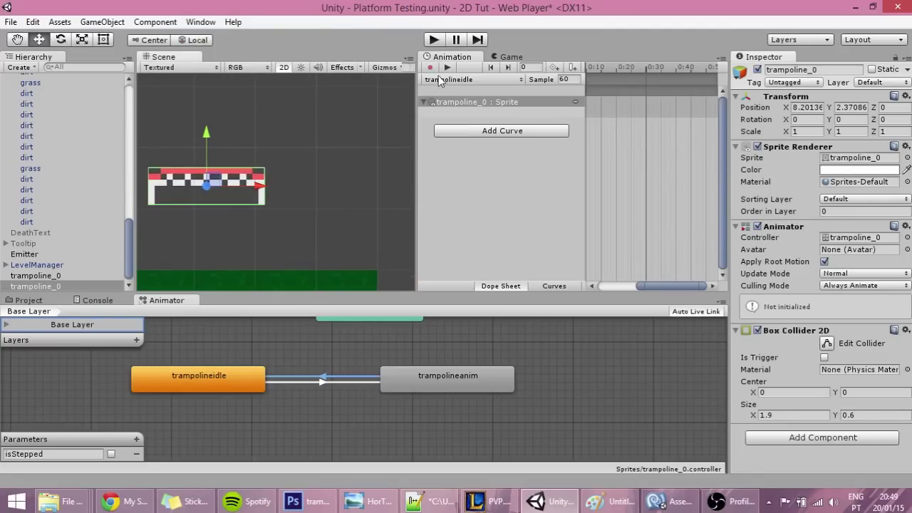
scroll(295, 240, "up", 2)
middle_click_drag(234, 214, 347, 237)
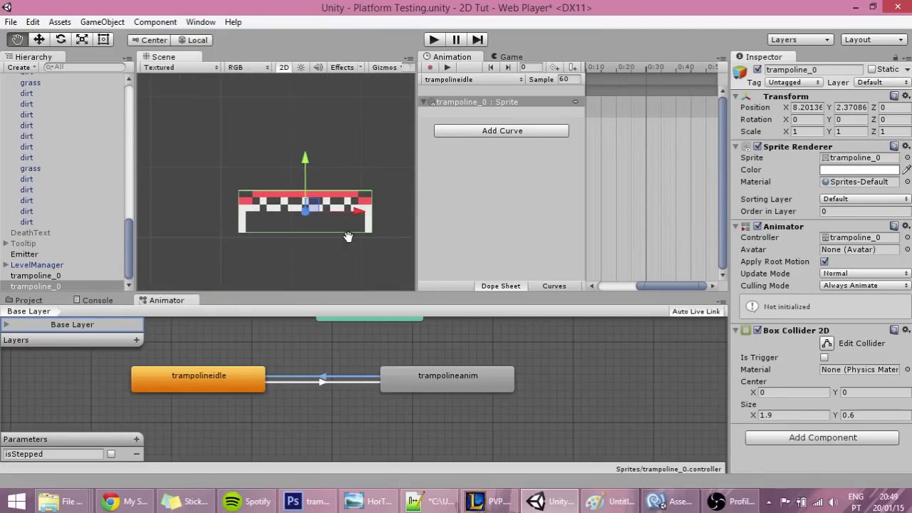
scroll(349, 238, "up", 1)
left_click(433, 41)
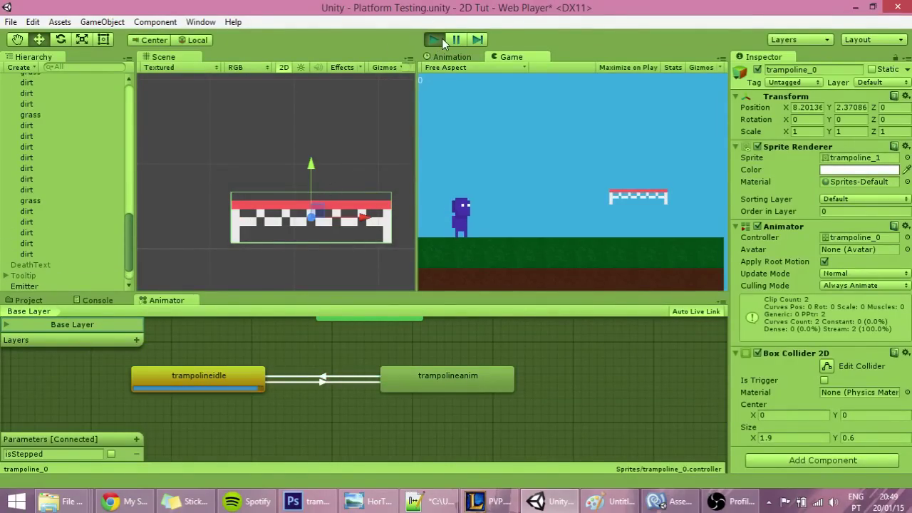
Stop the test run and drag the Box Collider 2D's top edge down to about 1.9 × 0.47
left_click(435, 40)
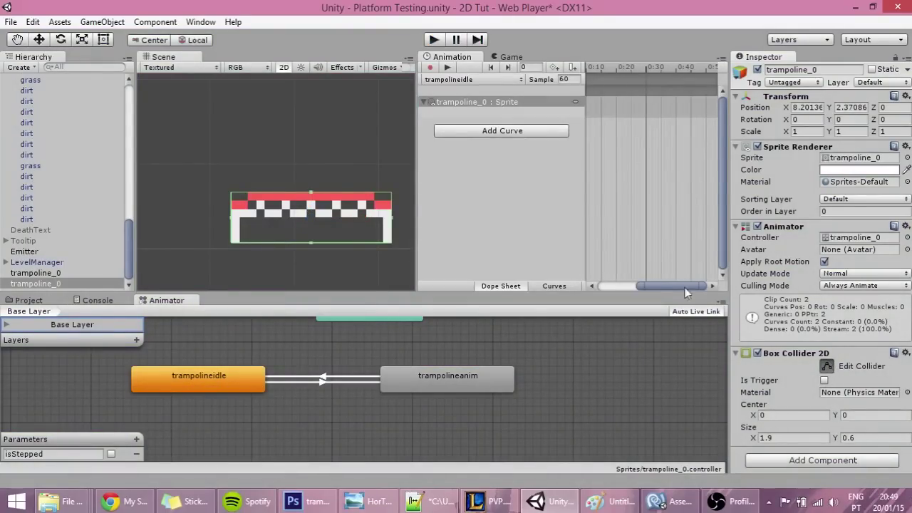
left_click(828, 366)
left_click_drag(313, 190, 325, 205)
Add a second Box Collider 2D to trampoline_0 from Physics 2D
left_click(301, 151)
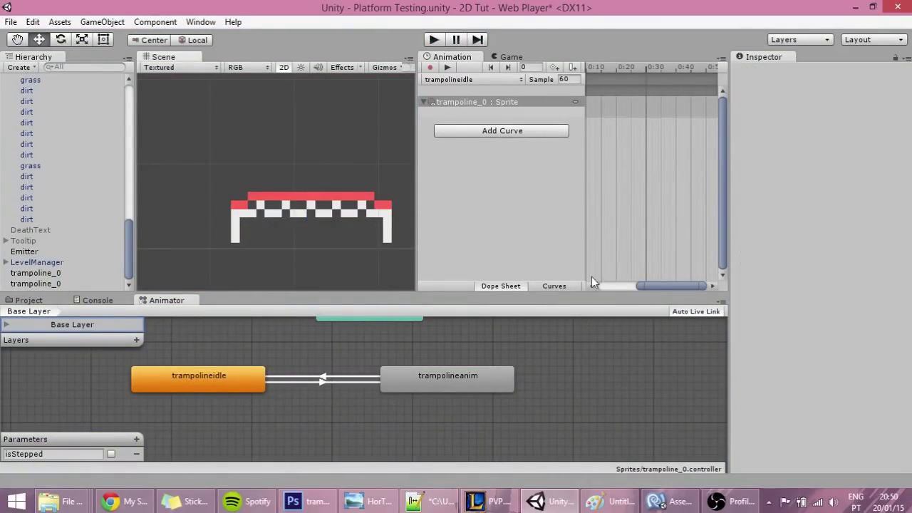
left_click(318, 215)
left_click(819, 460)
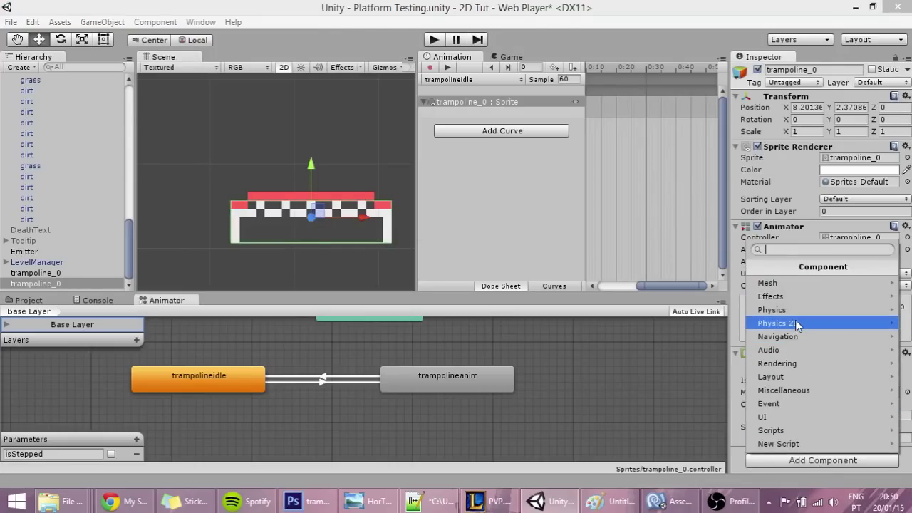
left_click(794, 321)
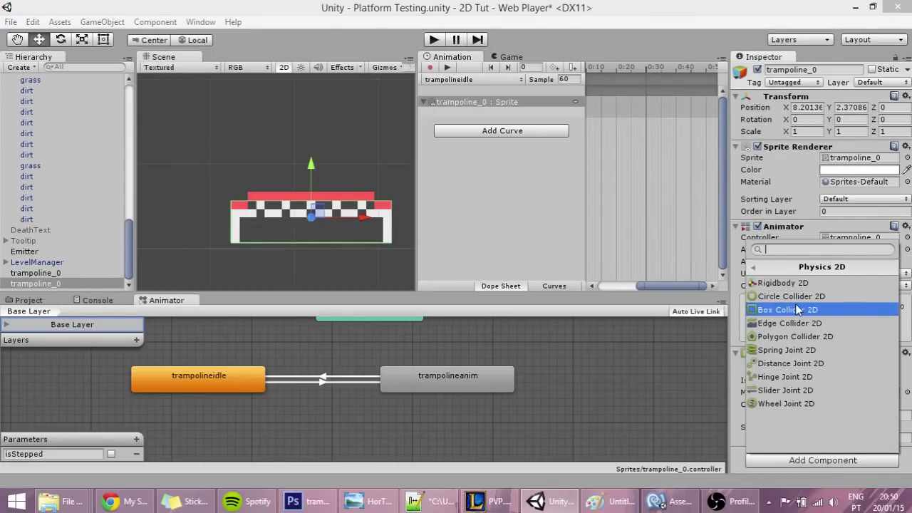
left_click(796, 308)
scroll(827, 451, "down", 3)
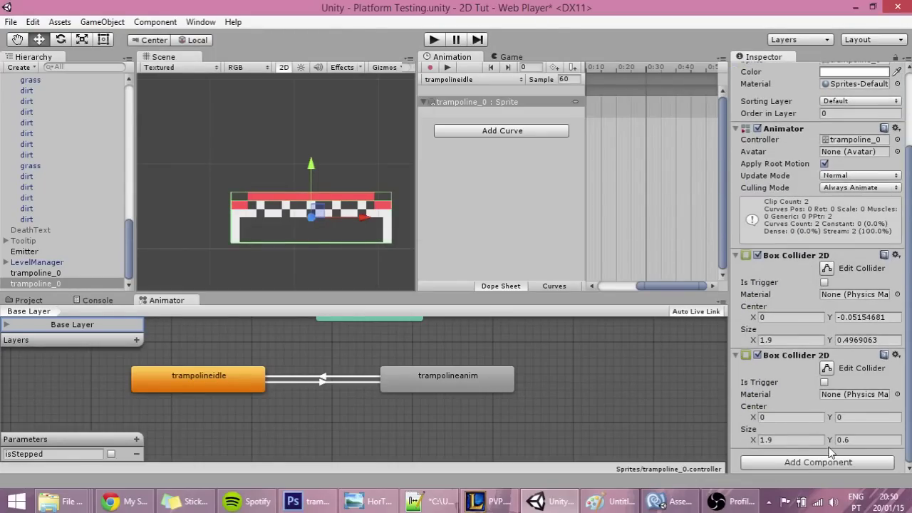
Make the second collider a trigger sized 1.57 × 0.35 with Center Y 0.28
left_click(825, 382)
left_click_drag(751, 440, 743, 443)
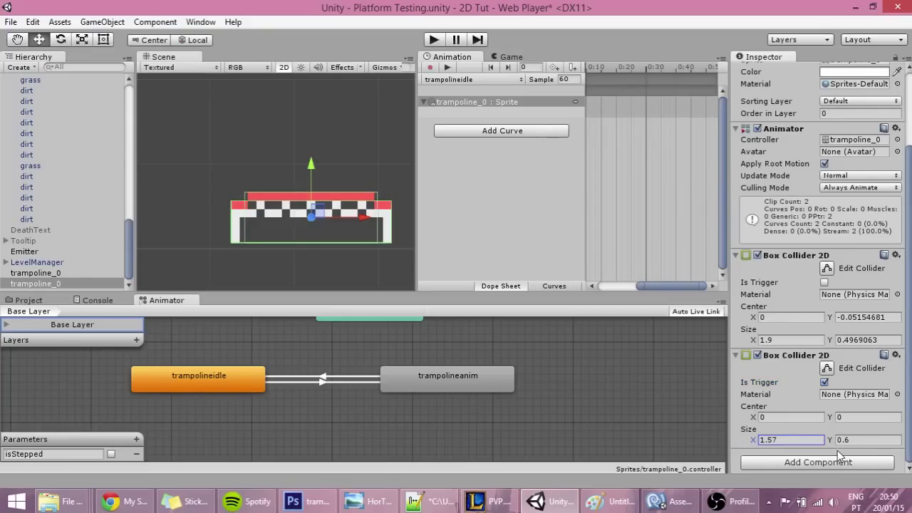
left_click_drag(830, 439, 839, 421)
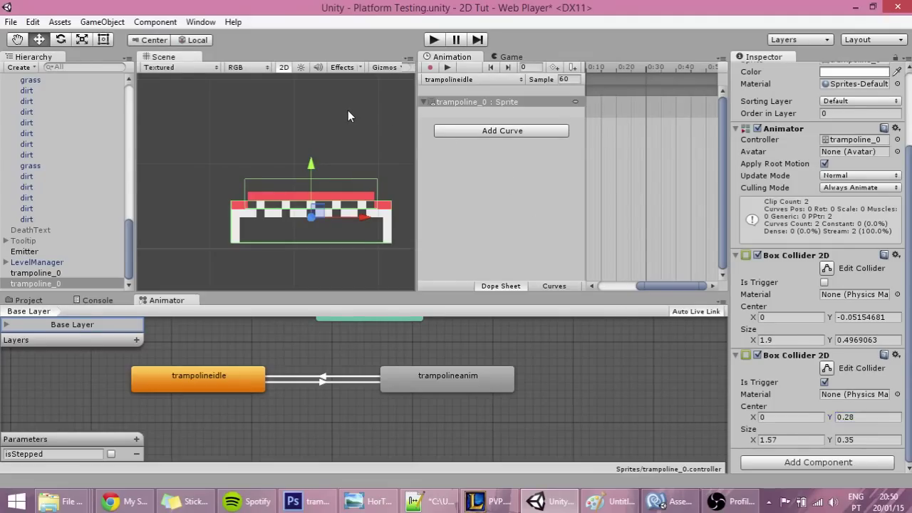
Reselect the trampoline sprite and save the scene with Ctrl+S
left_click(348, 110)
left_click(284, 199)
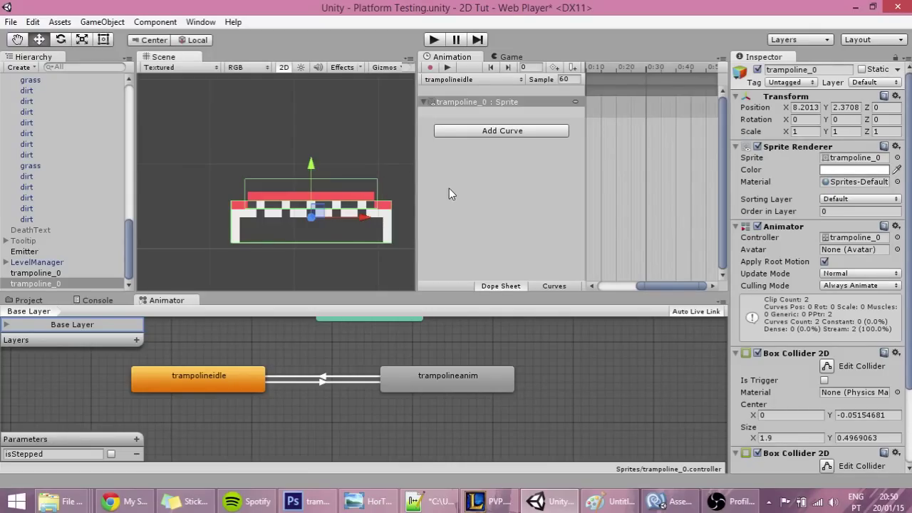
key("ctrl+s")
Attach a new C# script named trampolinescript to trampoline_0 and open it in MonoDevelop
scroll(790, 404, "down", 3)
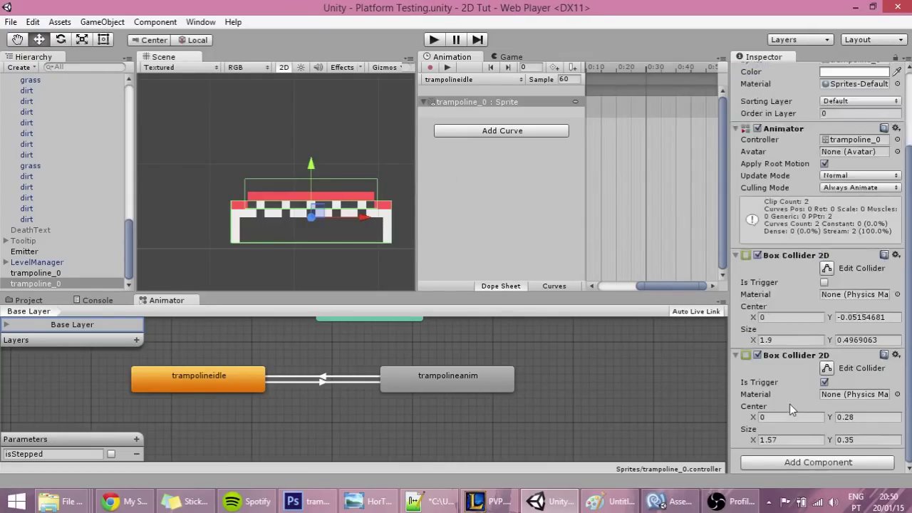
left_click(790, 463)
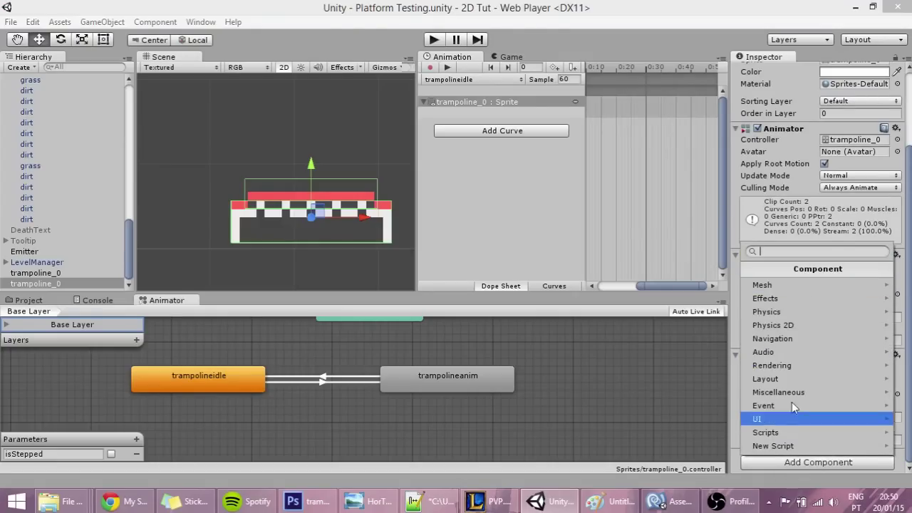
left_click(780, 446)
type("tr")
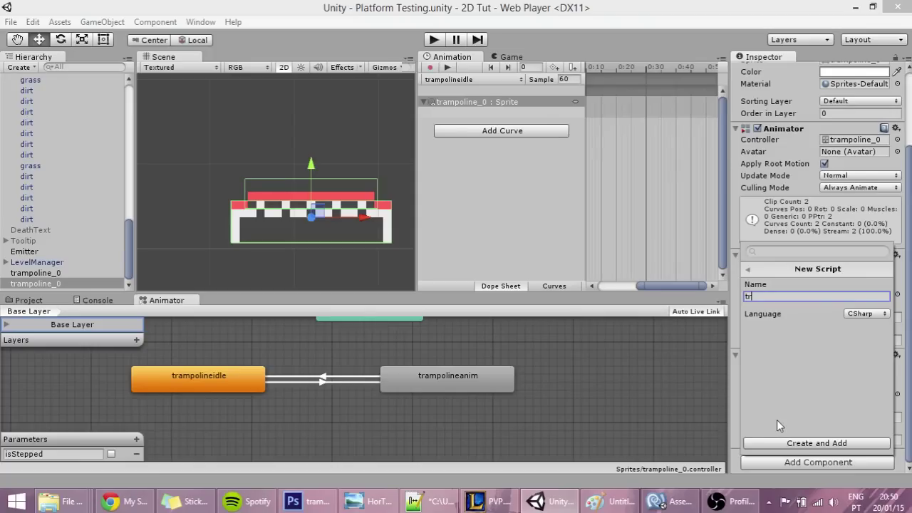
type("ampolinescript")
left_click(809, 445)
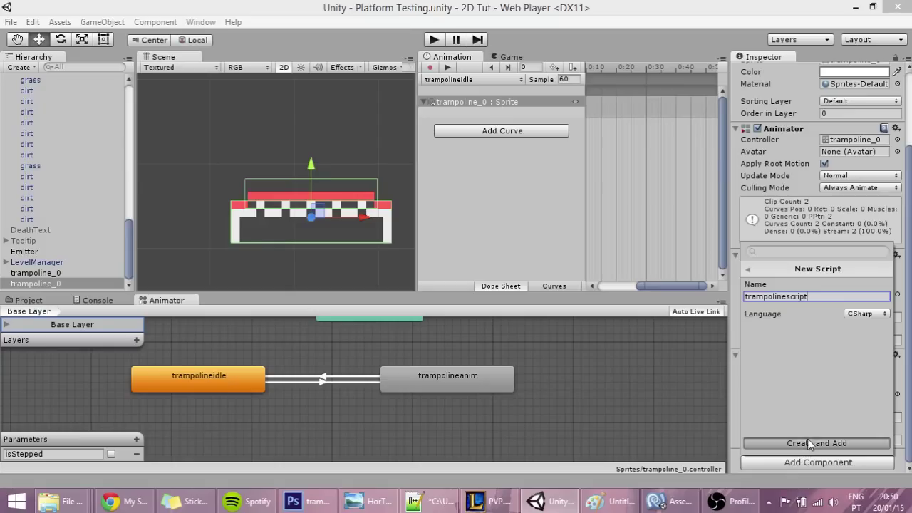
scroll(829, 447, "down", 2)
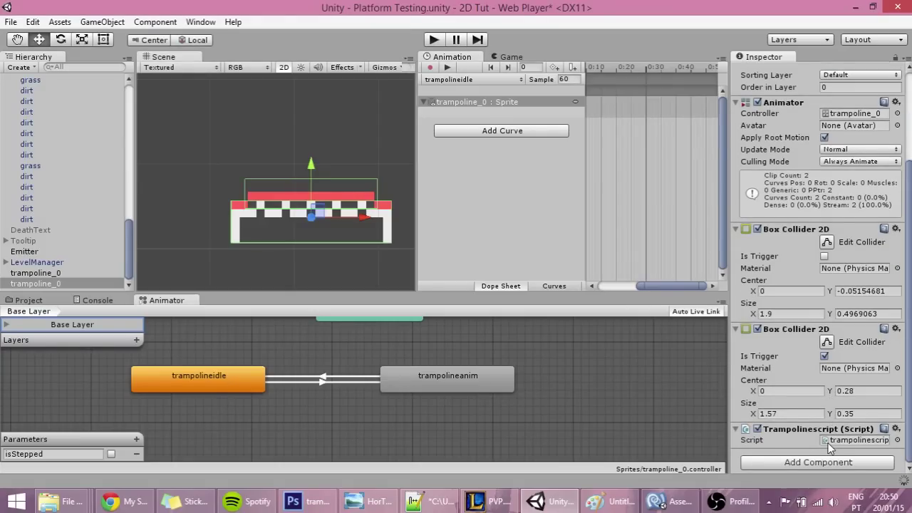
left_click(832, 441)
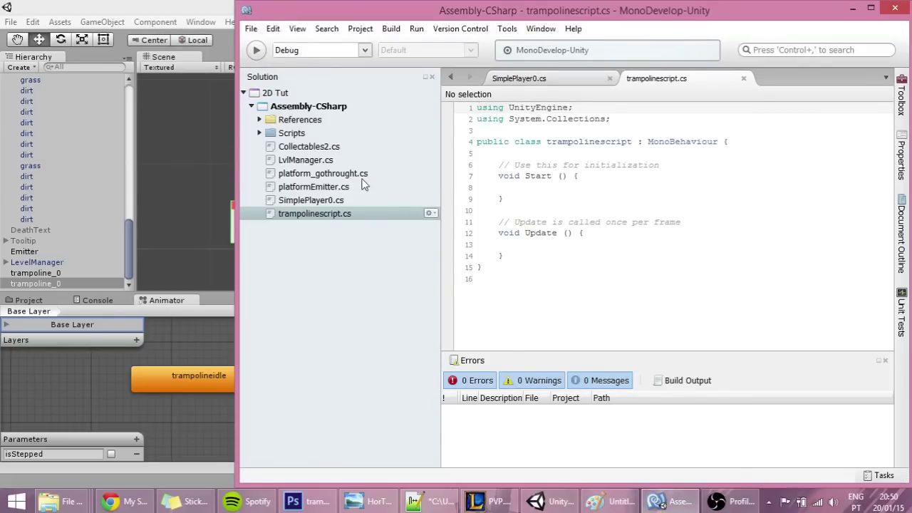
Declare a bool onTop field at the top of the trampolinescript class
left_click(524, 199)
left_click(523, 151)
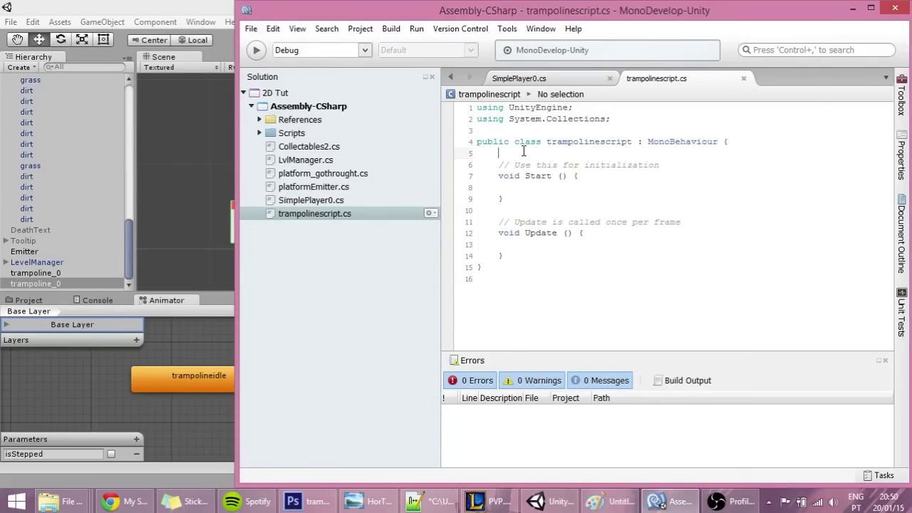
key("Return")
key("Return")
key("Return")
key("Return")
key("Up")
key("Up")
key("Up")
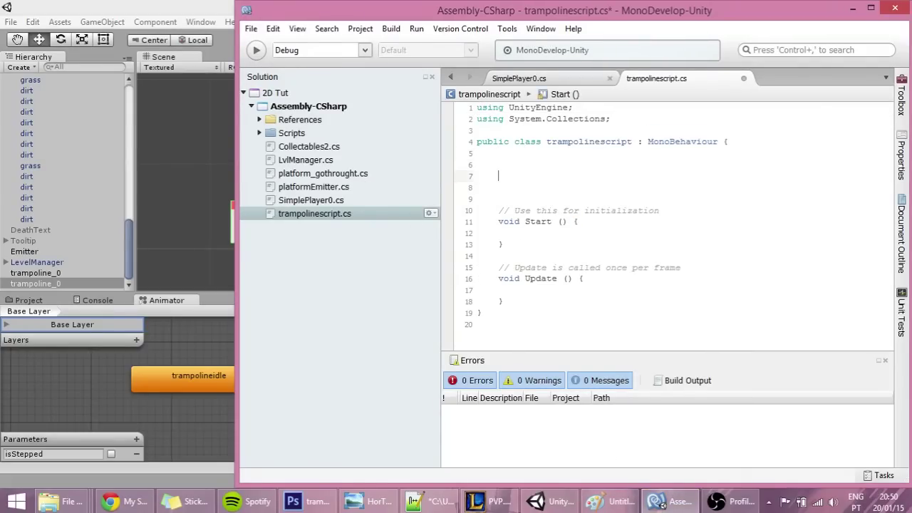
type("bool ")
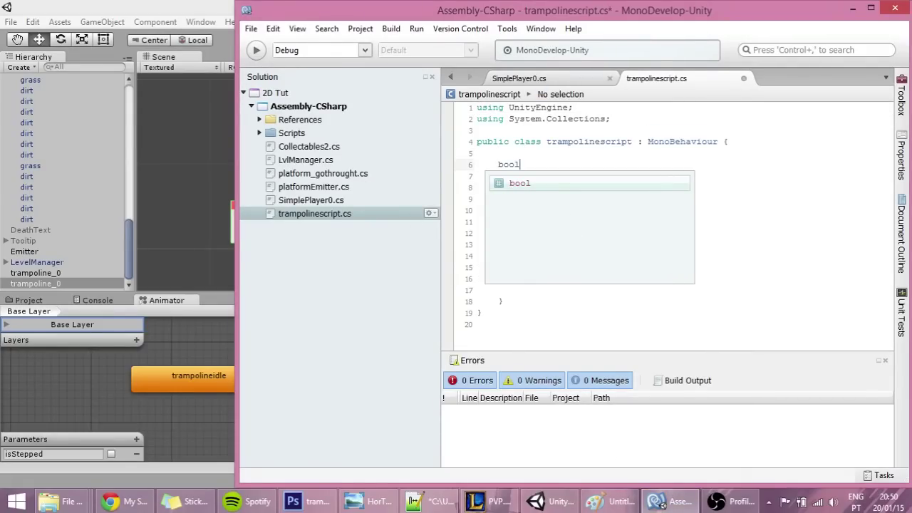
type("onTop;")
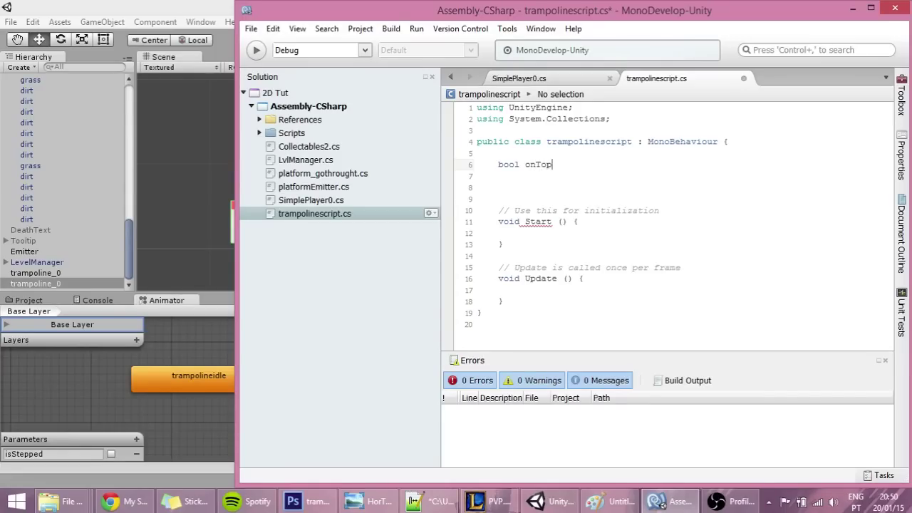
Begin a void OnTriggerEnter2D() method below Update
left_click(527, 308)
left_click(517, 300)
key("Return")
key("Return")
key("Return")
type("void")
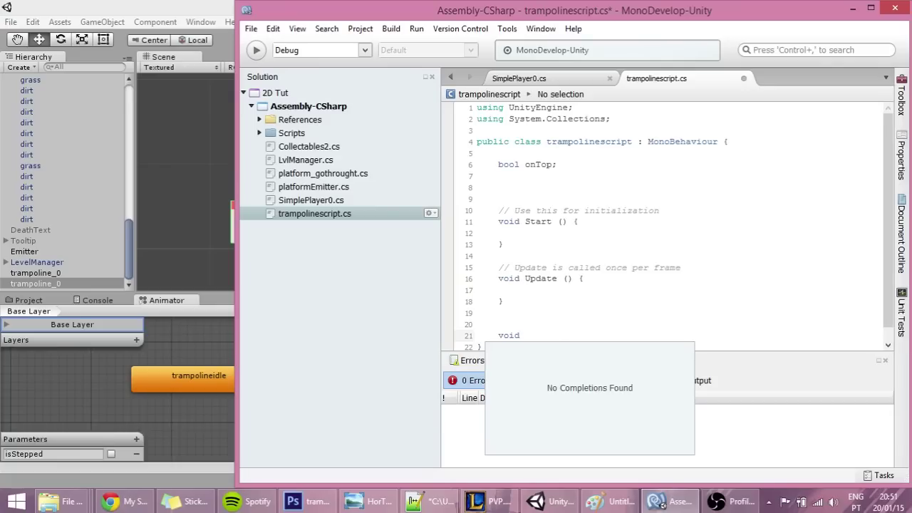
type(" OnTrigg")
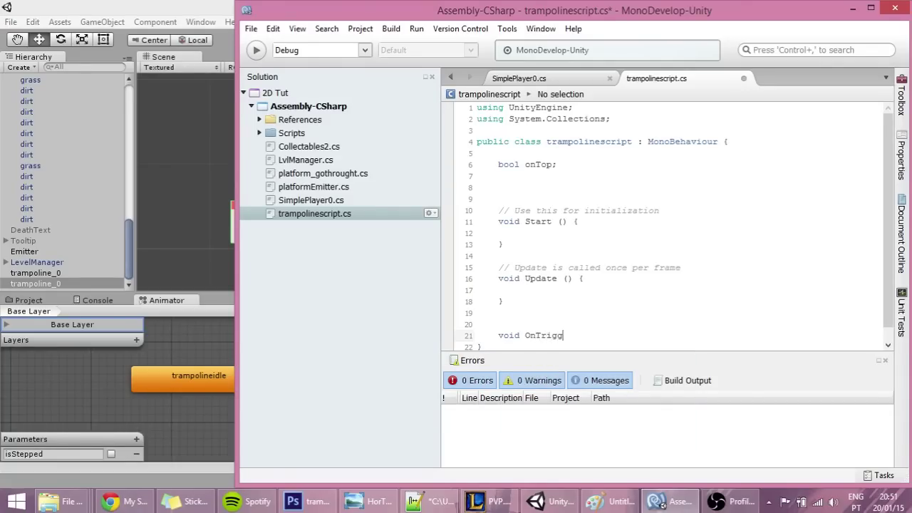
type("erEnter2D()")
Give OnTriggerEnter2D a body that sets onTop = true
key("Return")
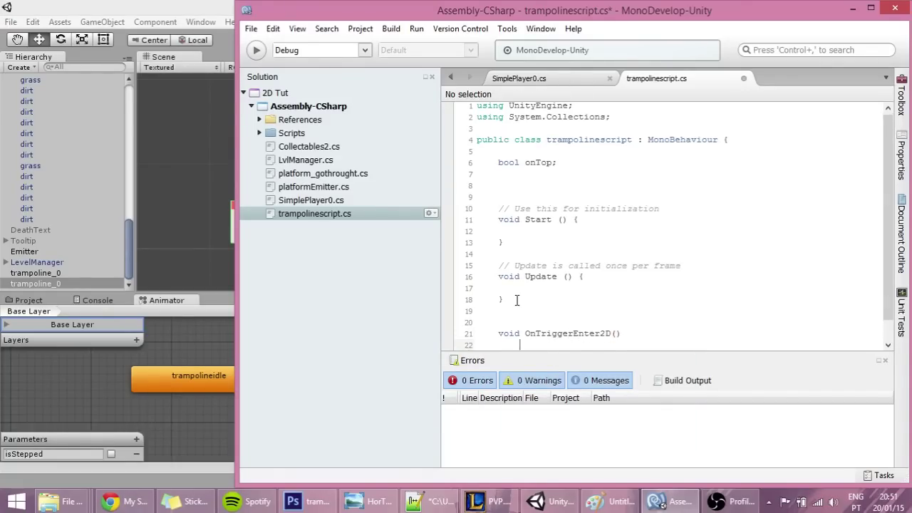
type("{")
key("Return")
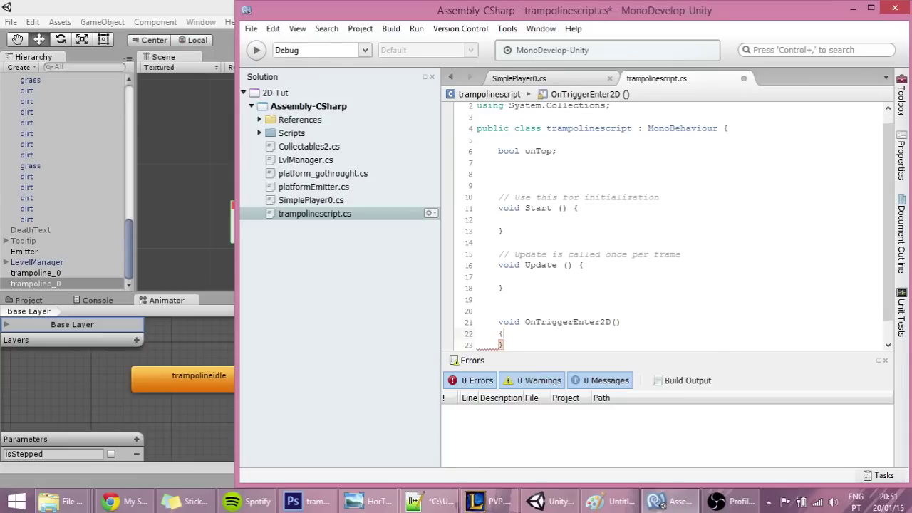
type("onTop ")
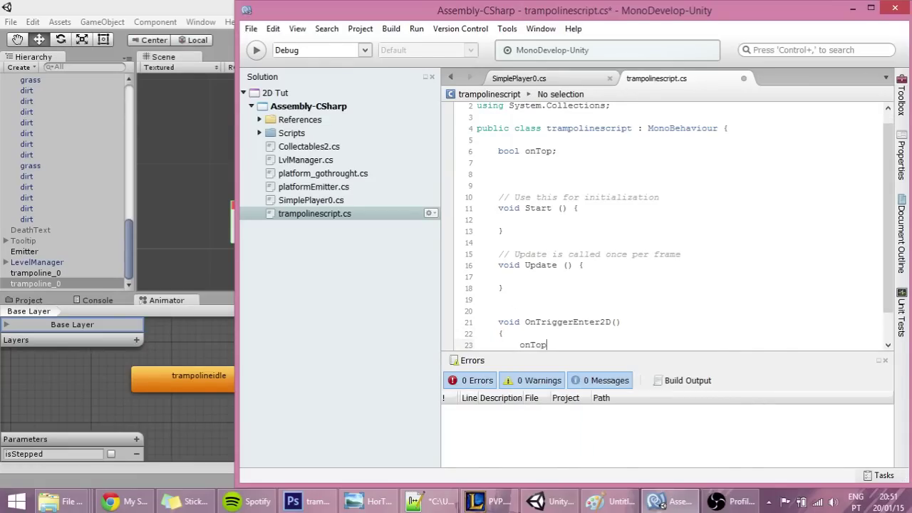
type("= true")
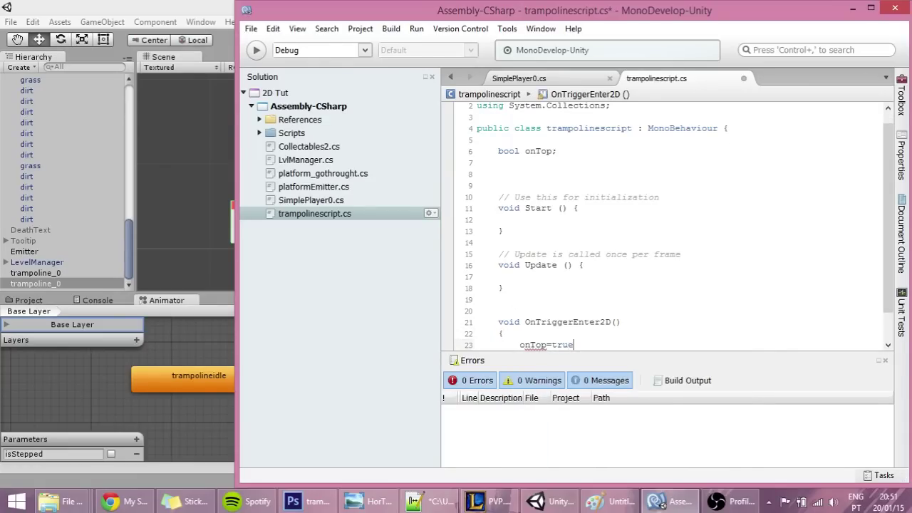
type(";")
Duplicate the method as OnTriggerExit2D and select its true value for editing
scroll(538, 254, "down", 1)
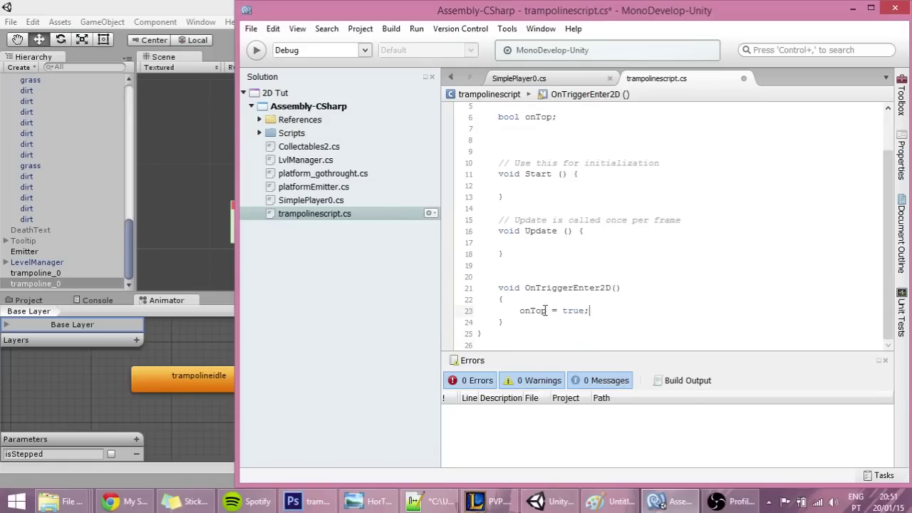
left_click_drag(529, 323, 497, 288)
key("ctrl+c")
left_click(507, 322)
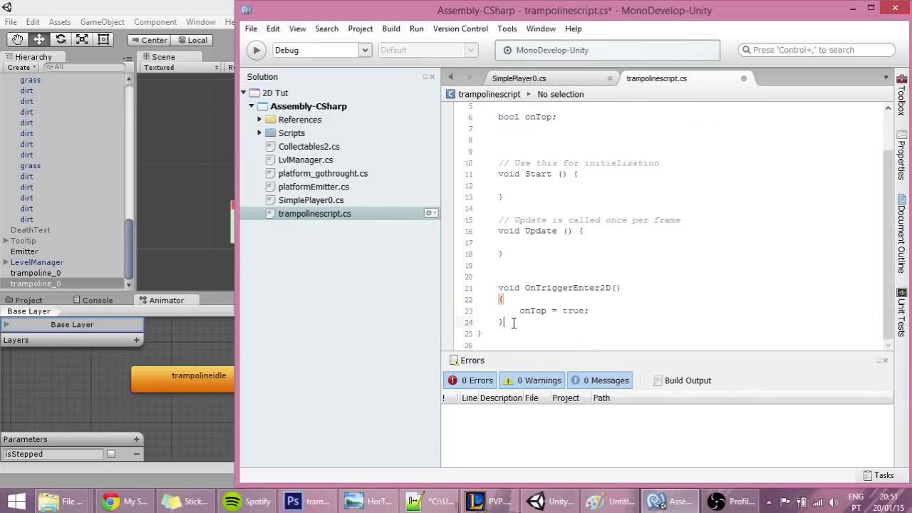
key("ctrl+v")
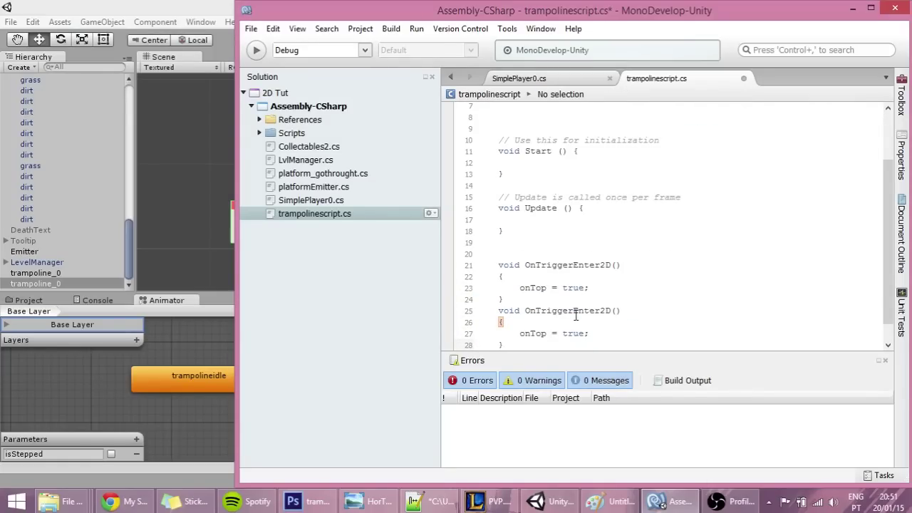
left_click_drag(576, 311, 602, 309)
type("Exit")
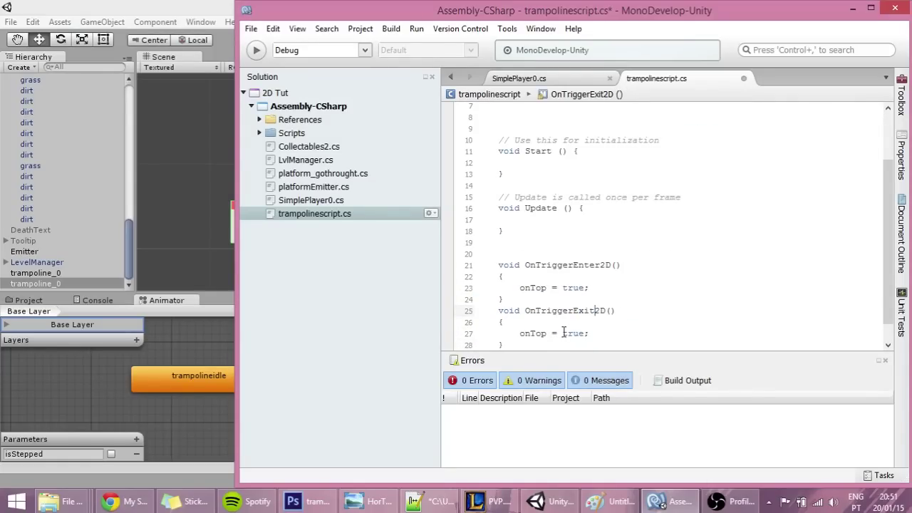
left_click(563, 333)
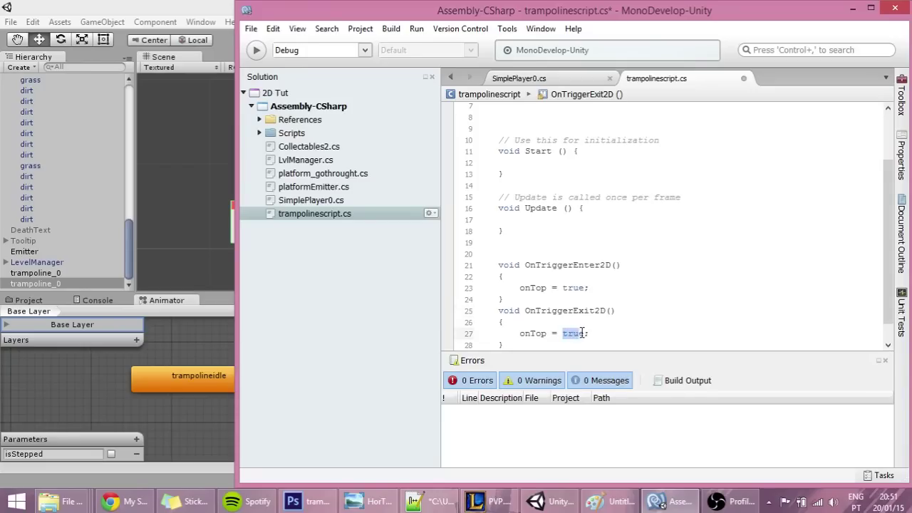